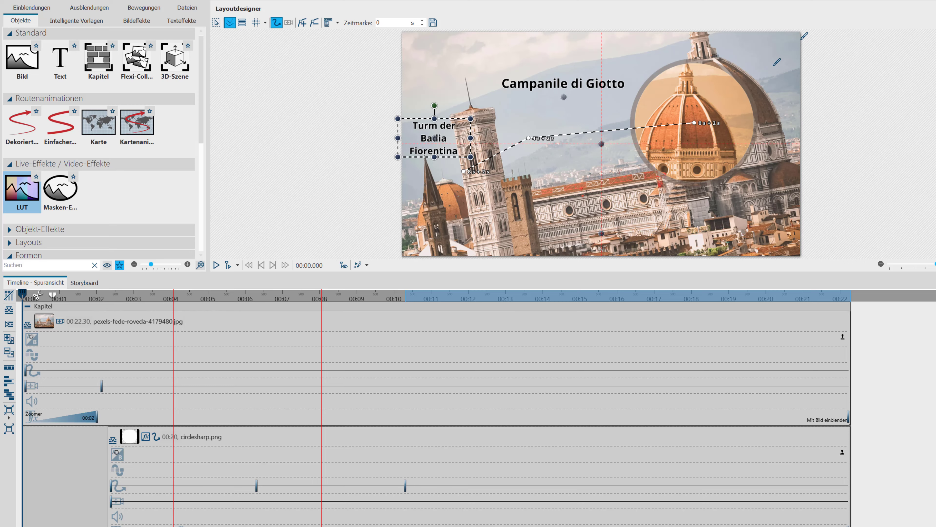
Examine the photo's camera pan and preview the opening of the animation at the playhead.
click(258, 339)
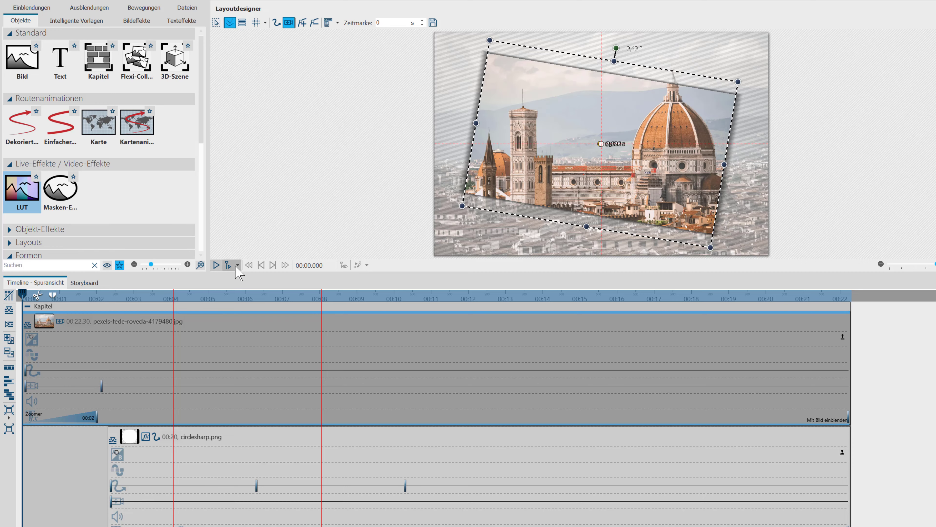
click(344, 265)
click(309, 307)
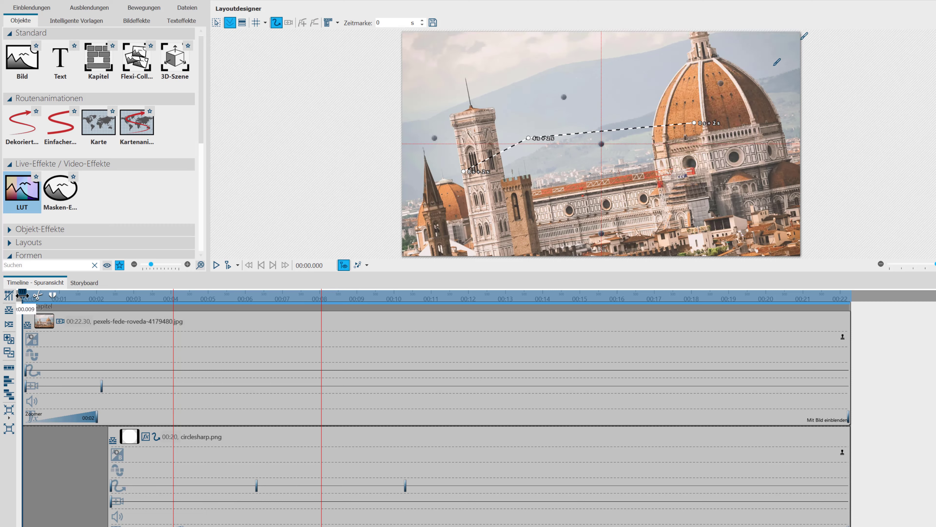
drag(23, 296, 91, 307)
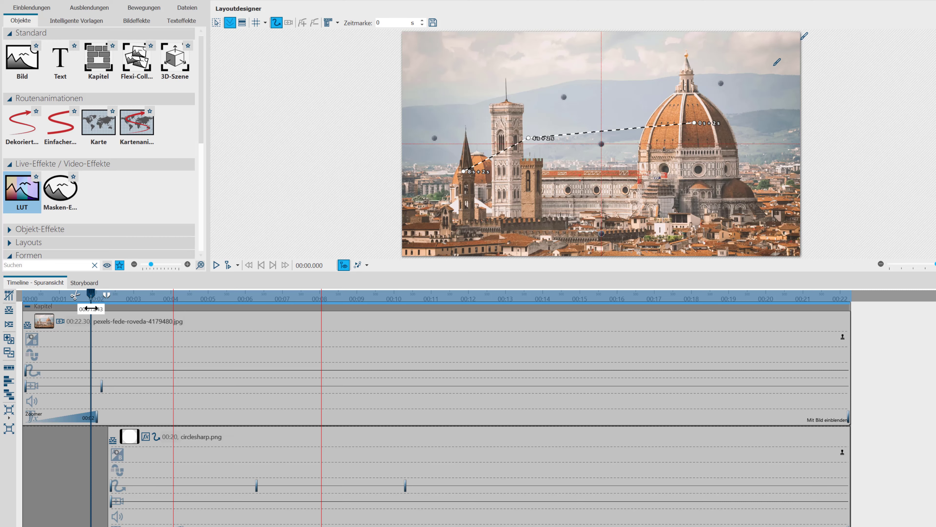
drag(91, 308, 425, 375)
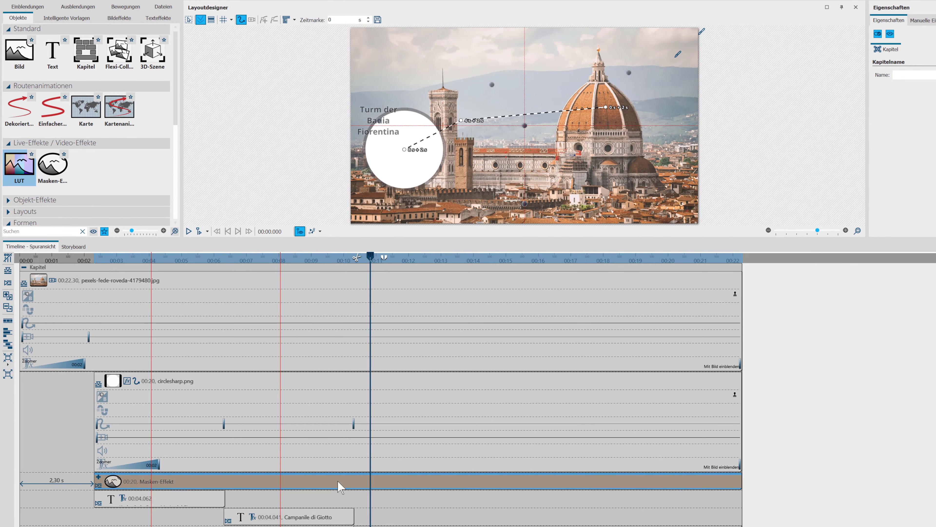
Select the Masken-Effekt and examine how circle and captions behave between about 10 and 14 seconds on the timeline.
click(349, 499)
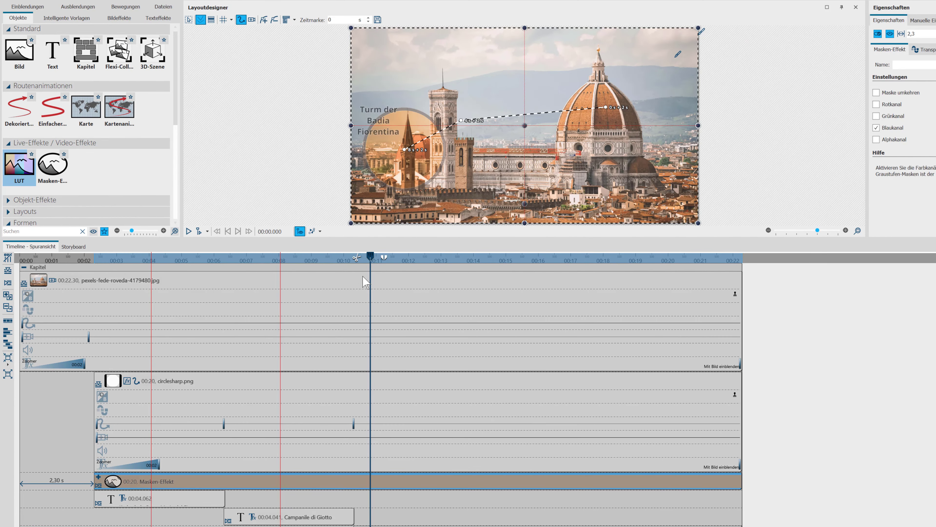
drag(371, 266, 348, 339)
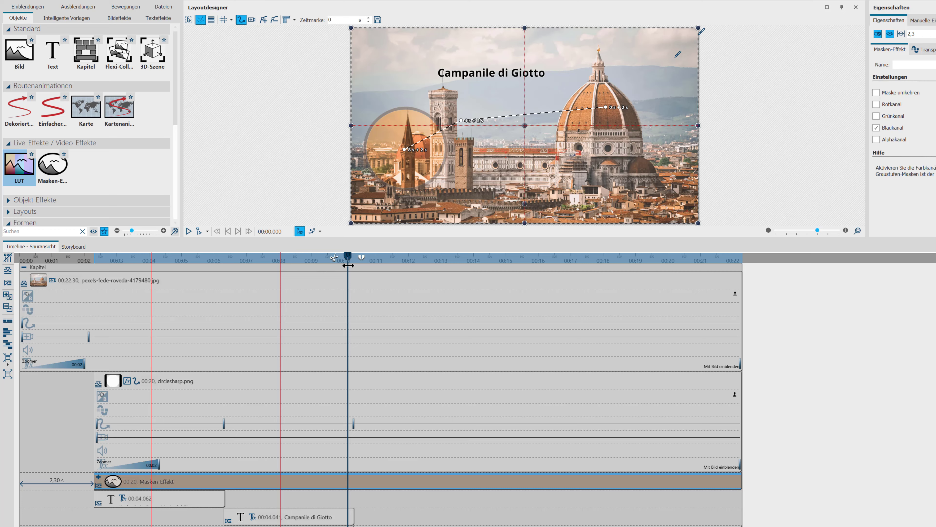
mouse_move(348, 265)
mouse_down()
mouse_move(426, 267)
mouse_move(266, 269)
mouse_move(361, 276)
mouse_up()
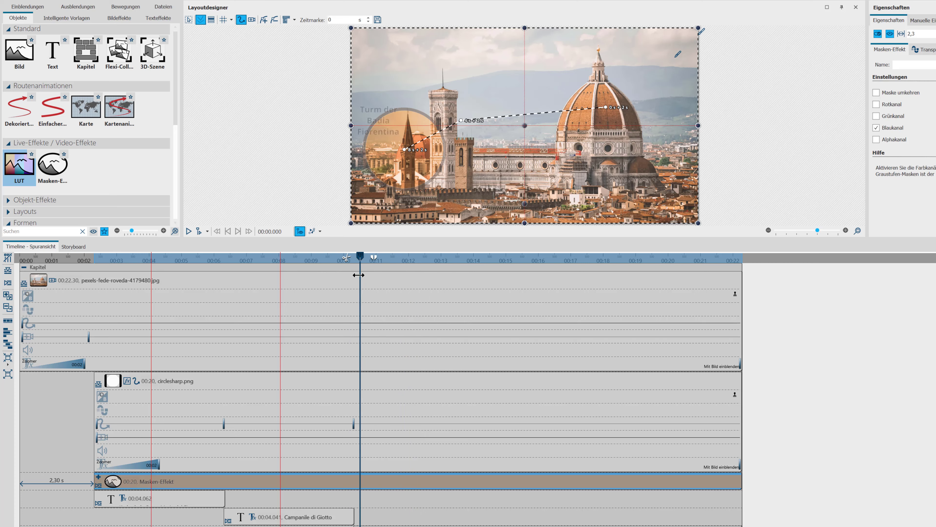
drag(359, 273, 417, 270)
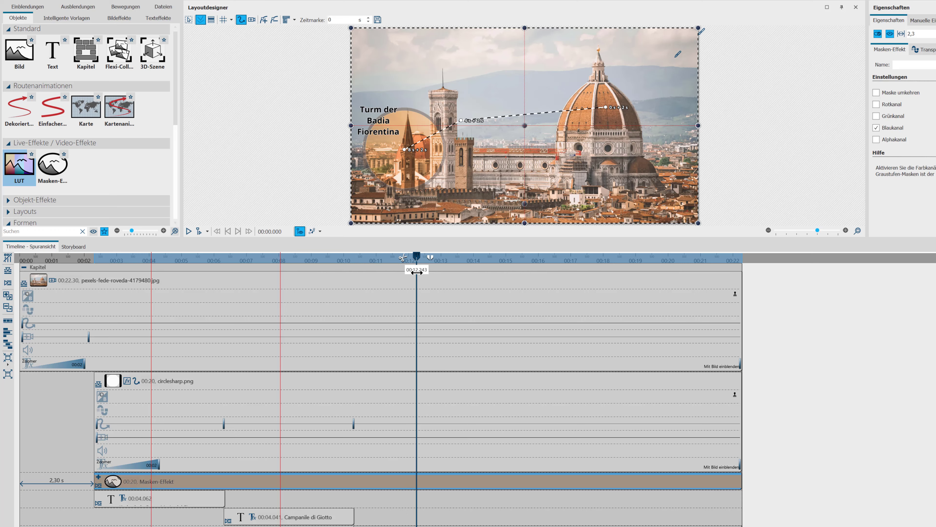
drag(417, 273, 418, 273)
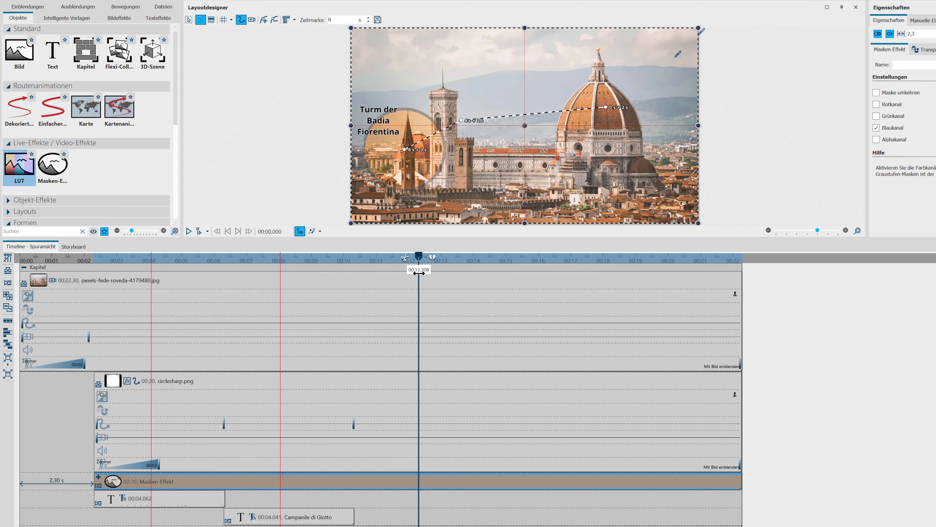
drag(419, 272, 495, 273)
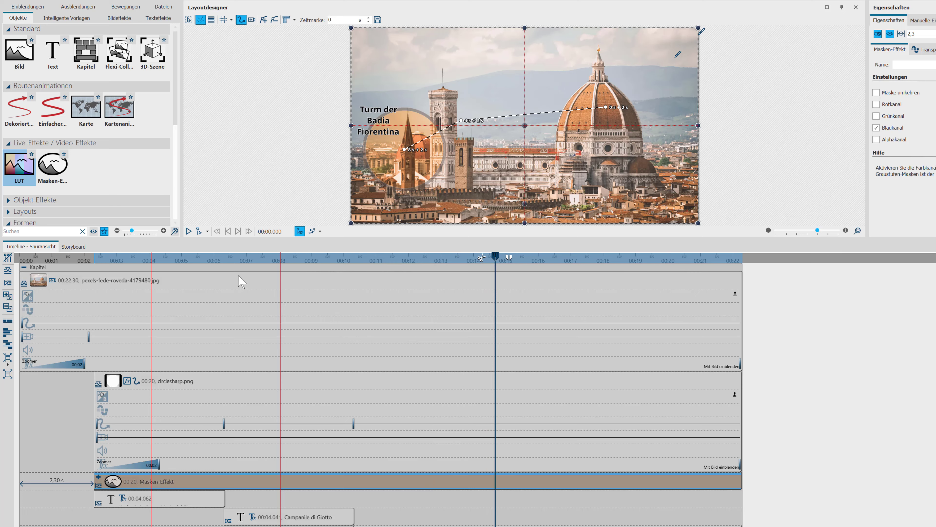
Move the photo pexels-fede-roveda-4179480.jpg out of the chapter and delete the old chapter.
click(199, 284)
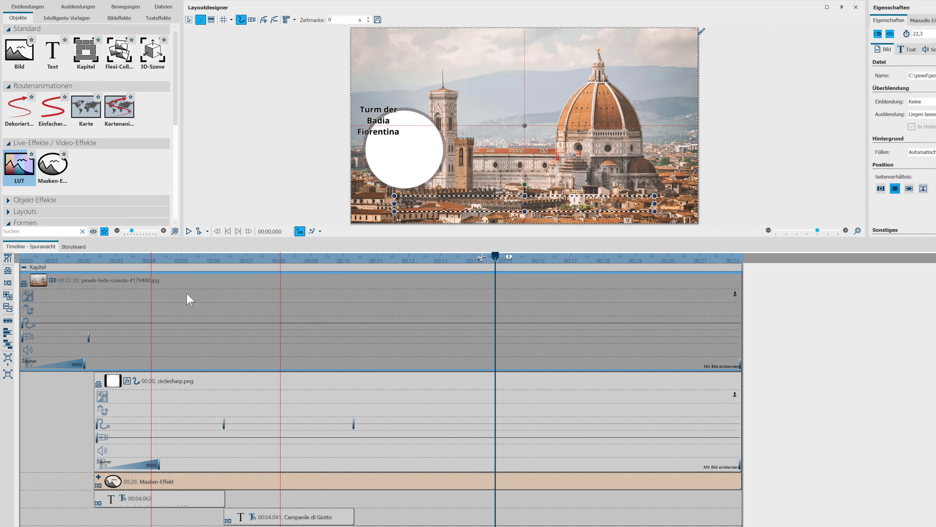
drag(199, 284, 931, 323)
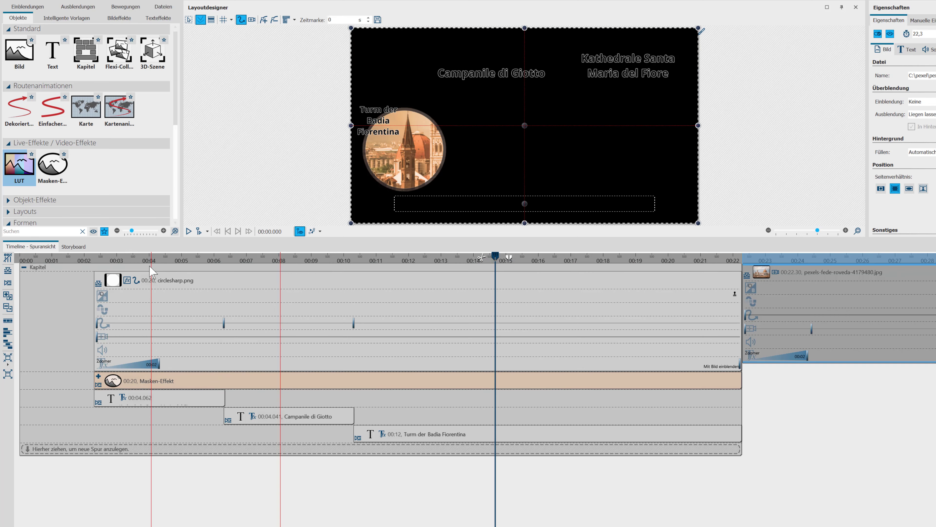
click(165, 269)
key(Delete)
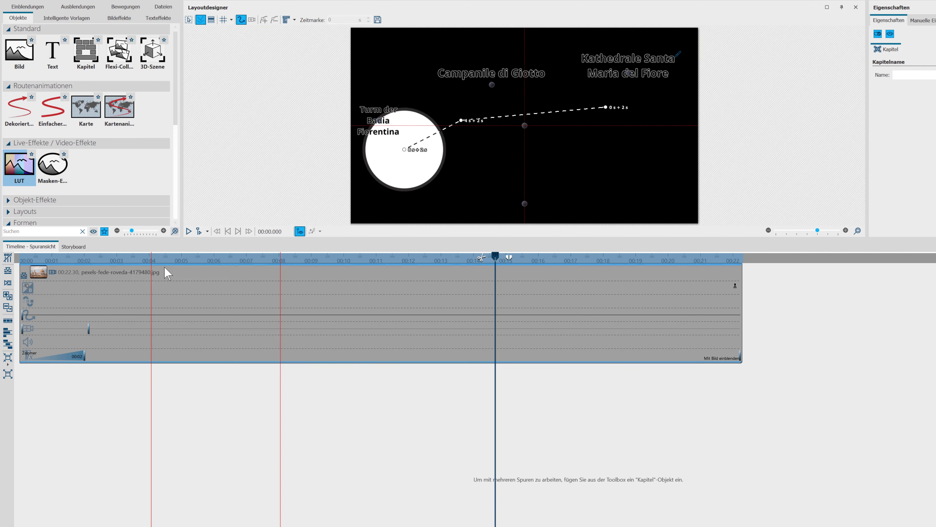
Add a new Kapitel object to the timeline, place the photo in it and check the photo's camera pan track.
click(253, 19)
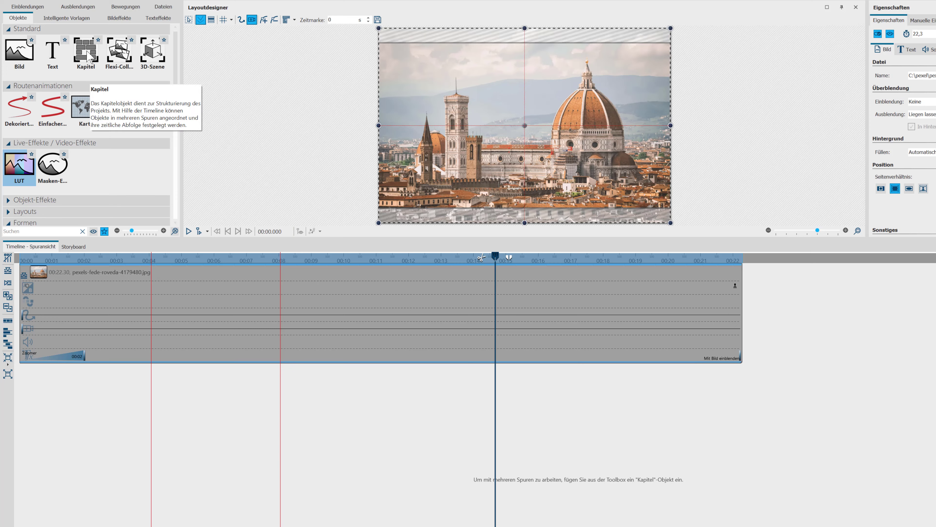
drag(89, 55, 784, 282)
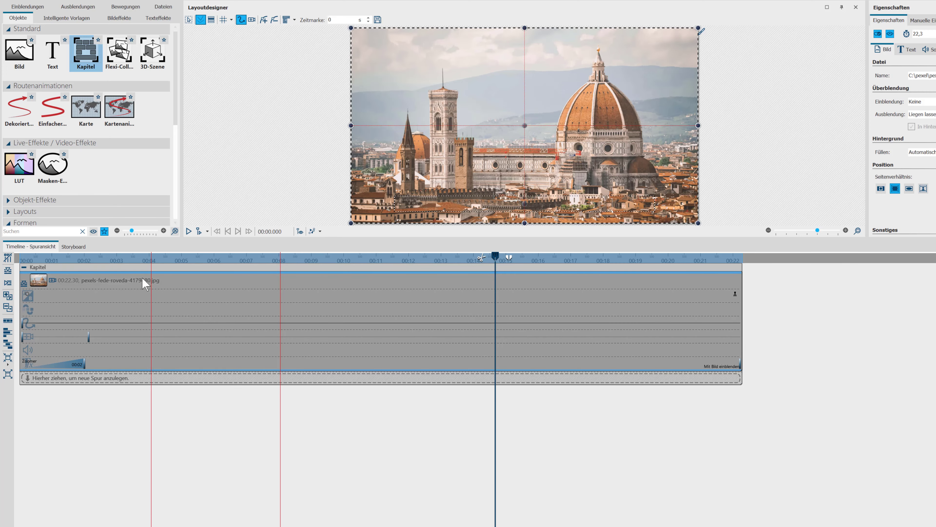
click(77, 338)
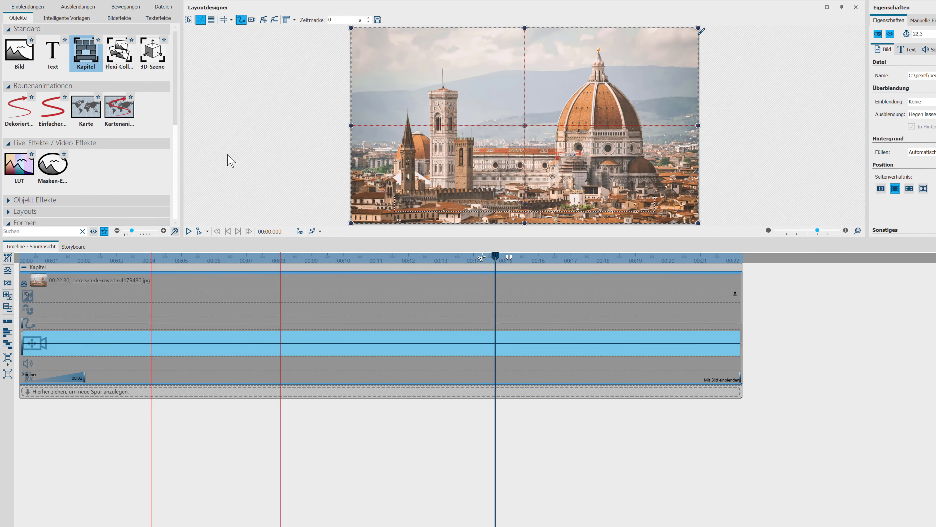
click(250, 283)
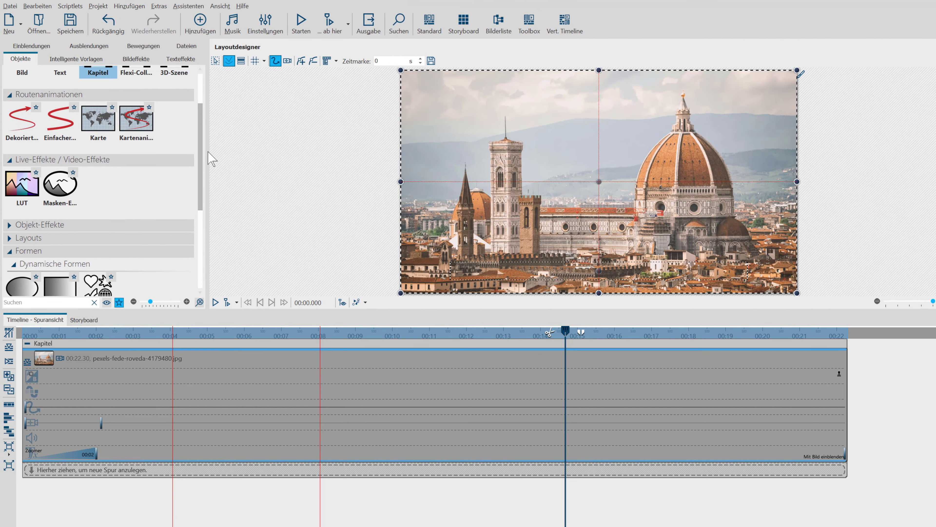
Add the Kreis mask to a new track below the photo and place the circle over the cathedral dome.
drag(209, 156, 202, 238)
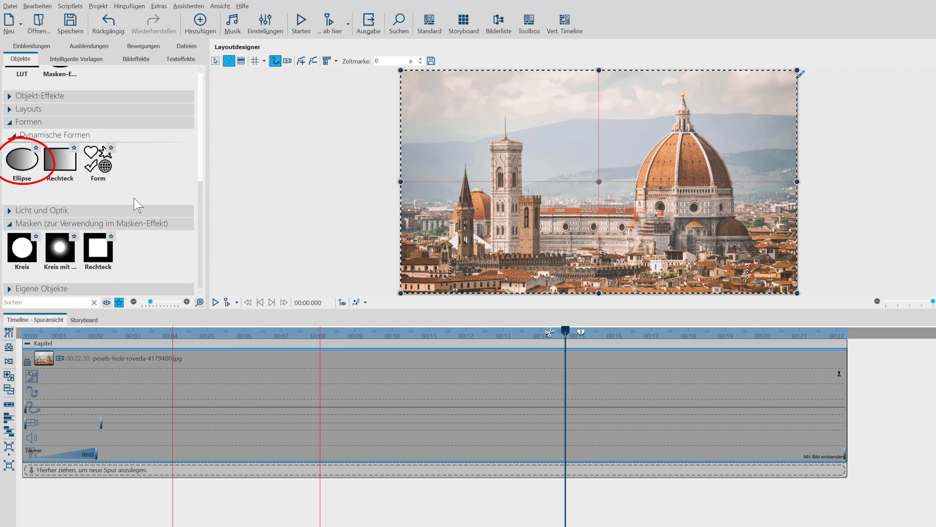
click(17, 249)
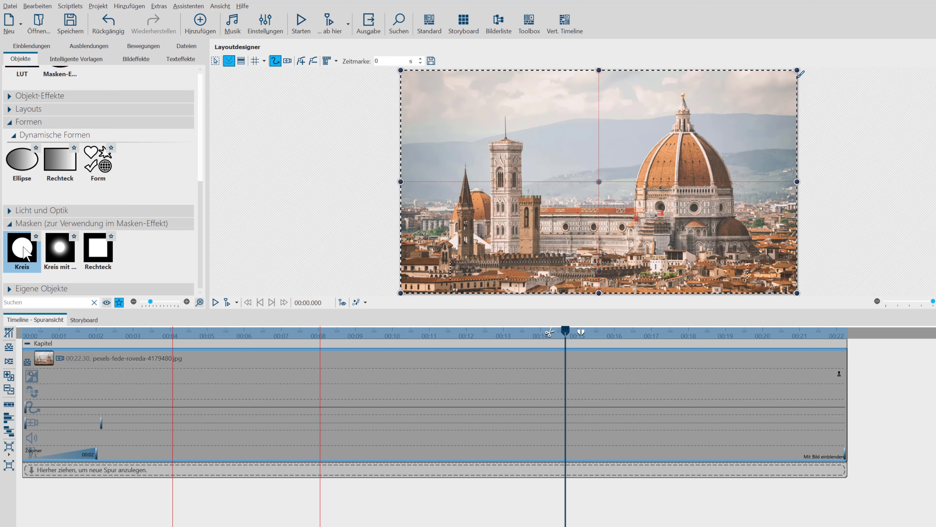
drag(26, 254, 51, 479)
drag(597, 195, 686, 172)
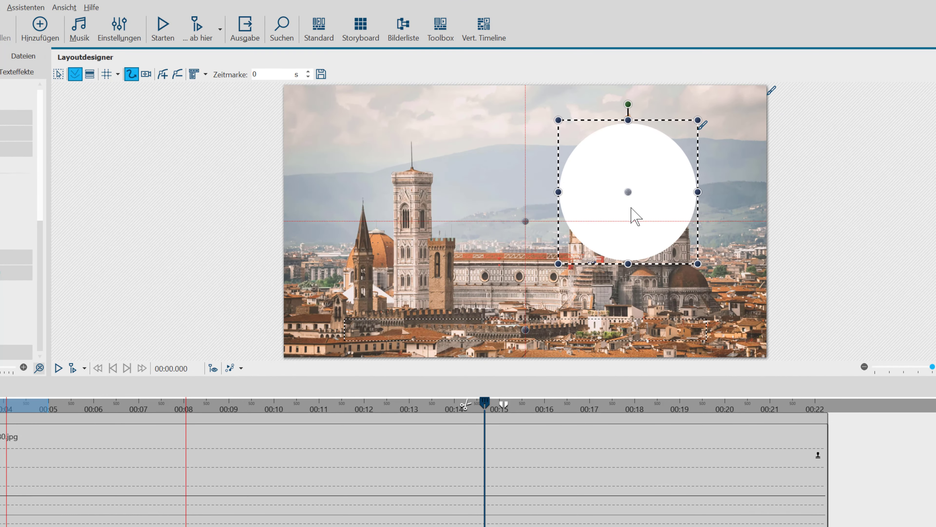
Open the circle's image effects, add a Kontur effect and enlarge the dialog for a full preview.
click(703, 126)
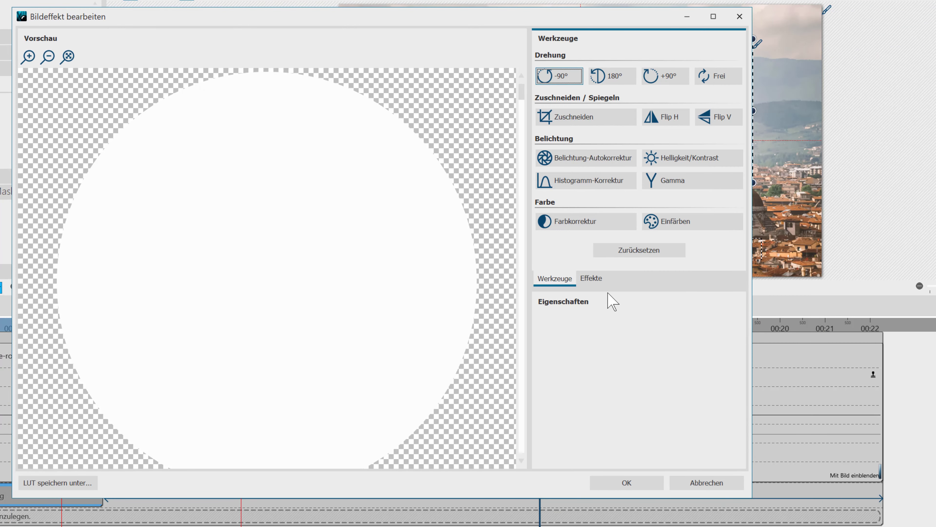
click(594, 280)
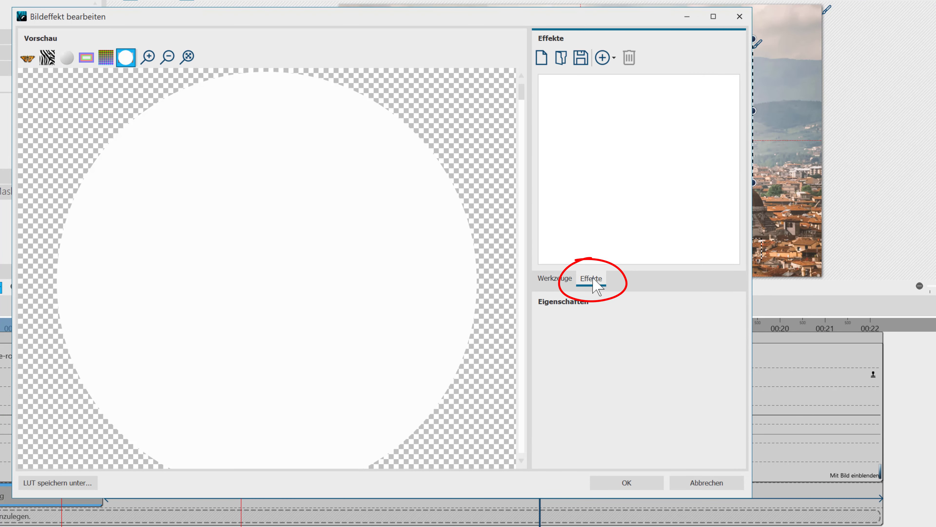
click(614, 59)
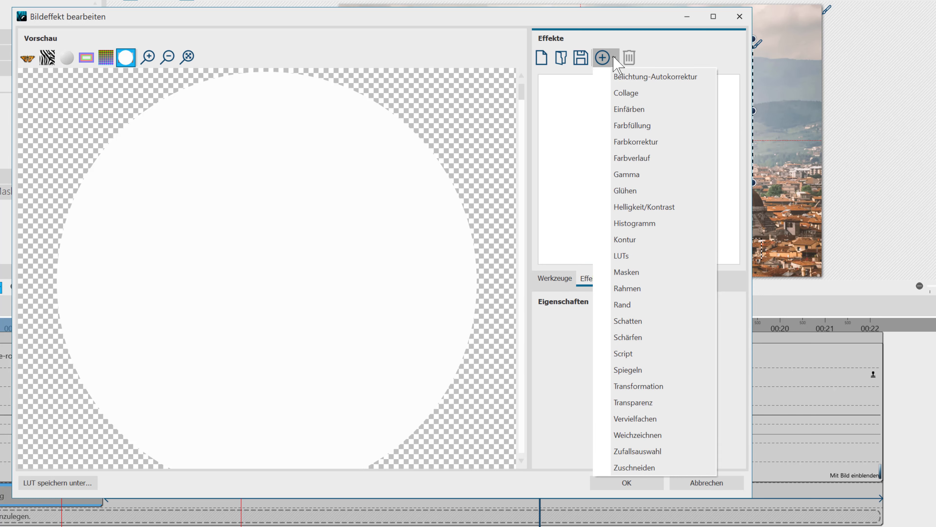
click(642, 243)
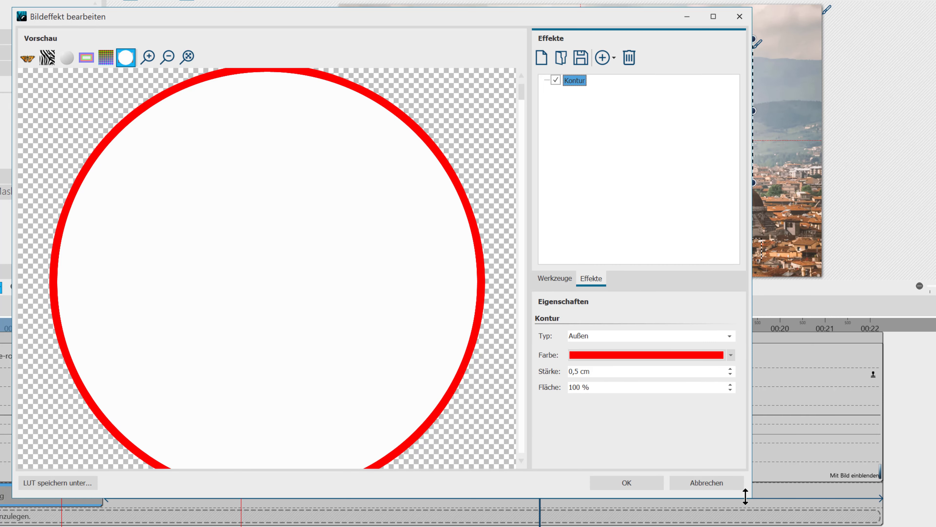
drag(748, 495, 774, 524)
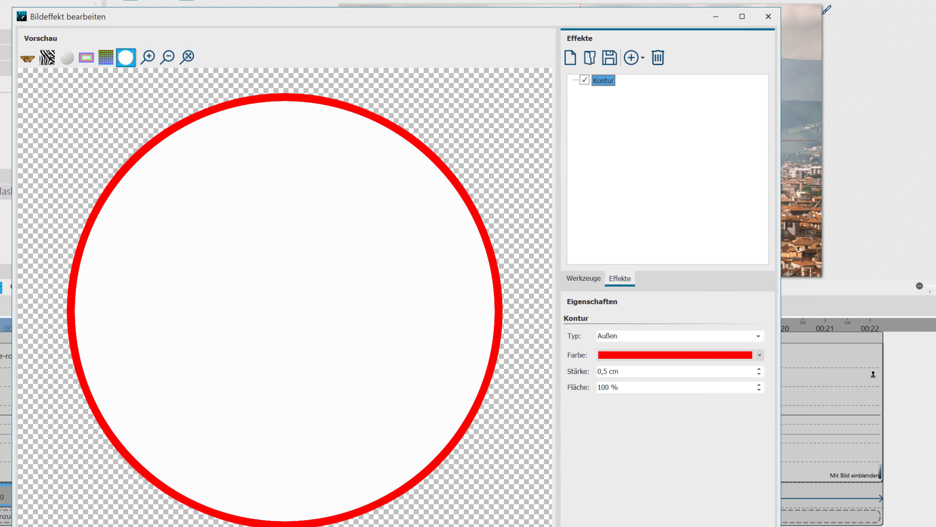
Set the outline to the semi-transparent near-black 0F0E0E74 with a thickness of 0.3 cm and apply the effect.
click(652, 354)
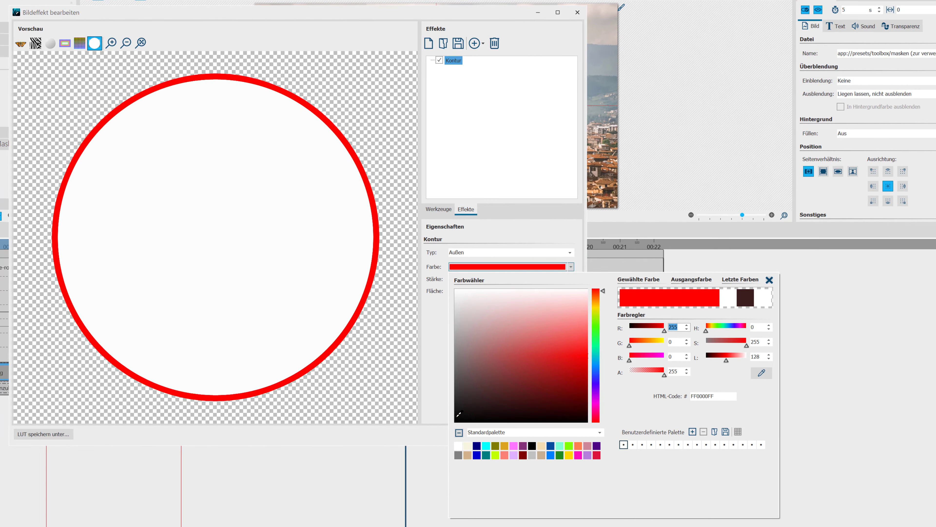
click(458, 415)
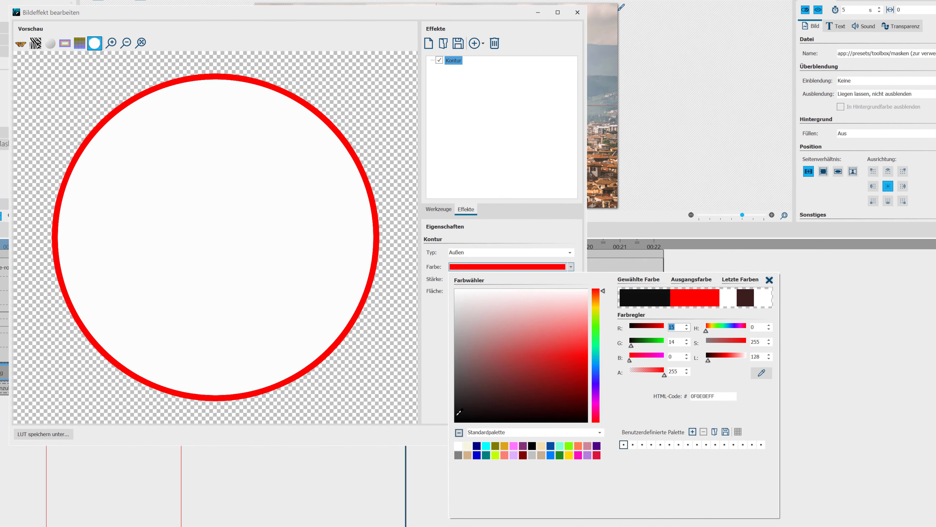
click(647, 372)
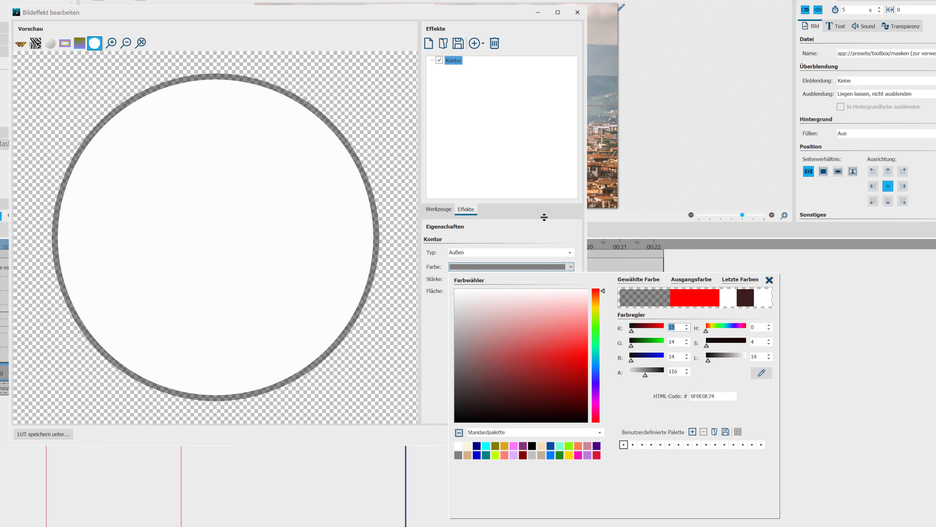
click(534, 227)
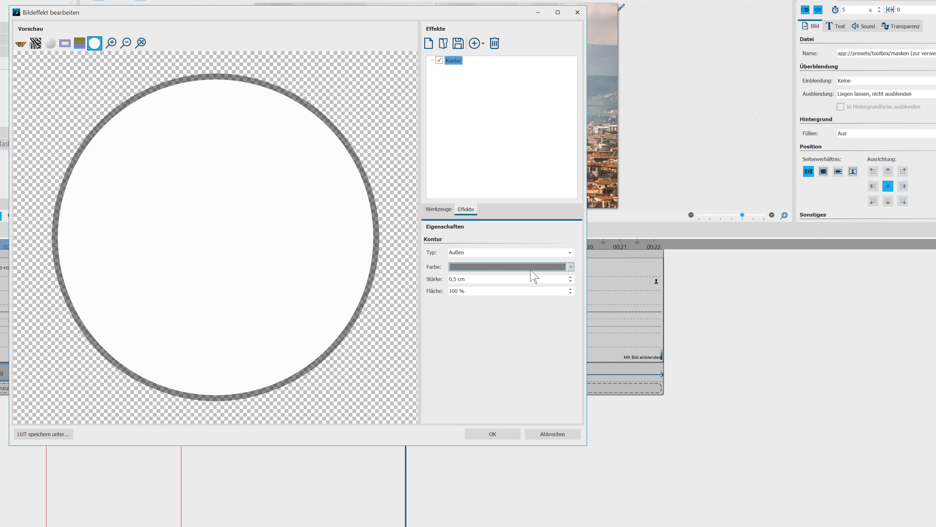
click(570, 281)
click(570, 281)
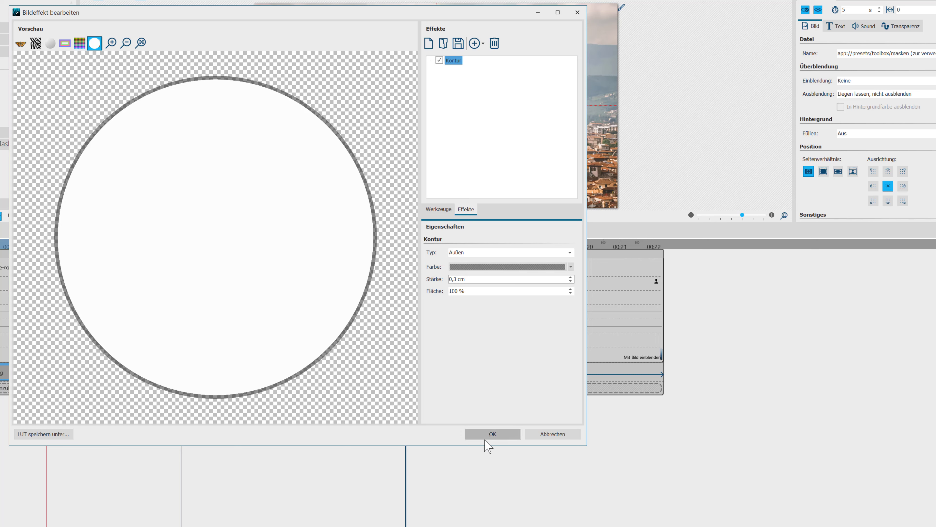
click(492, 434)
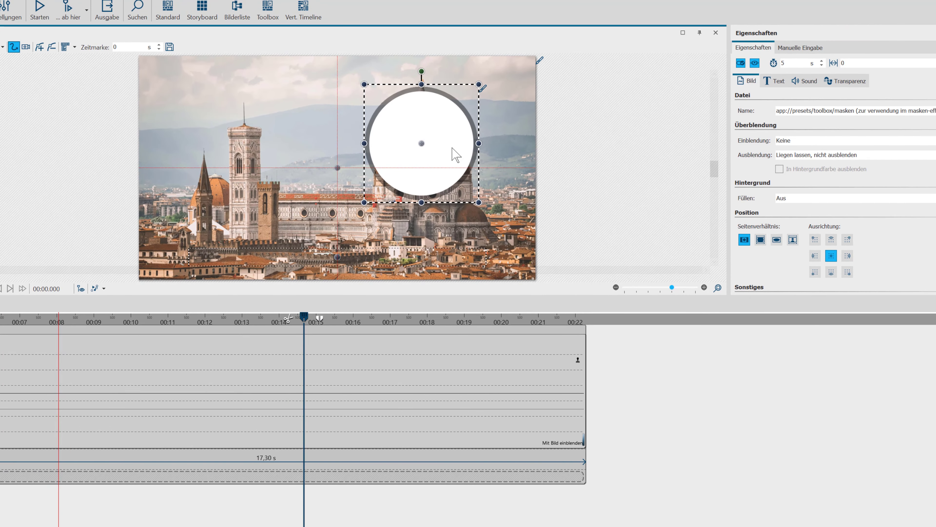
Enlarge the circle and position it over the upper part of the cathedral dome.
mouse_move(456, 153)
mouse_down()
mouse_move(496, 185)
mouse_move(446, 142)
mouse_move(444, 160)
mouse_up()
drag(467, 88, 486, 74)
drag(424, 117, 435, 119)
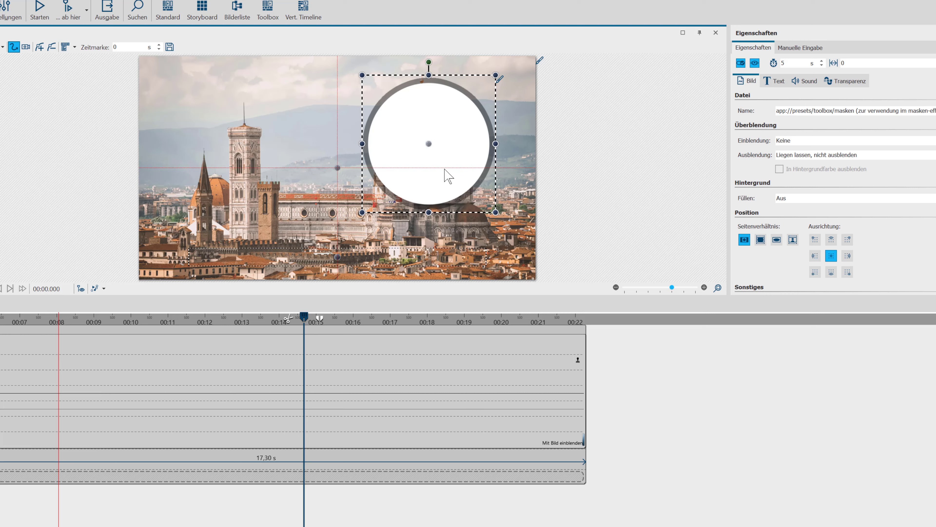
Move the circle outside the photo's right edge and add a second motion mark beside its starting position.
drag(445, 169, 626, 171)
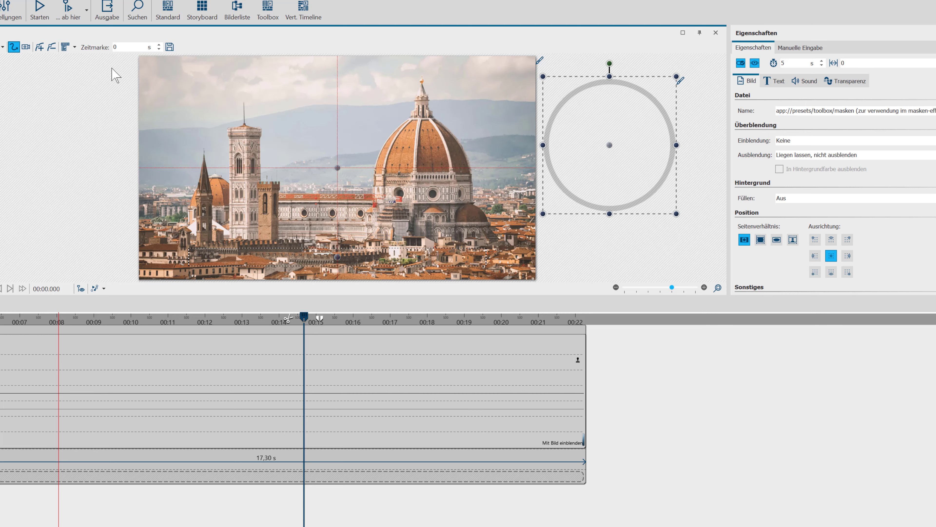
click(40, 48)
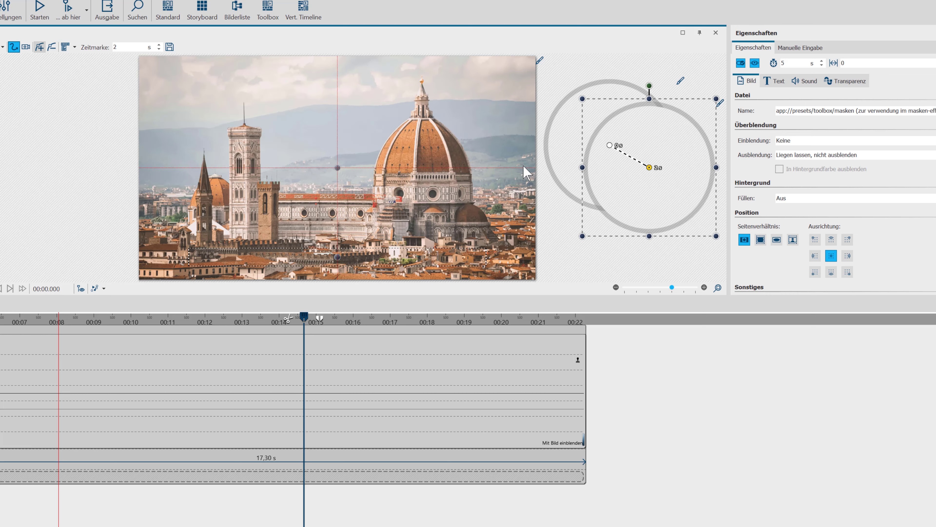
drag(631, 186, 652, 174)
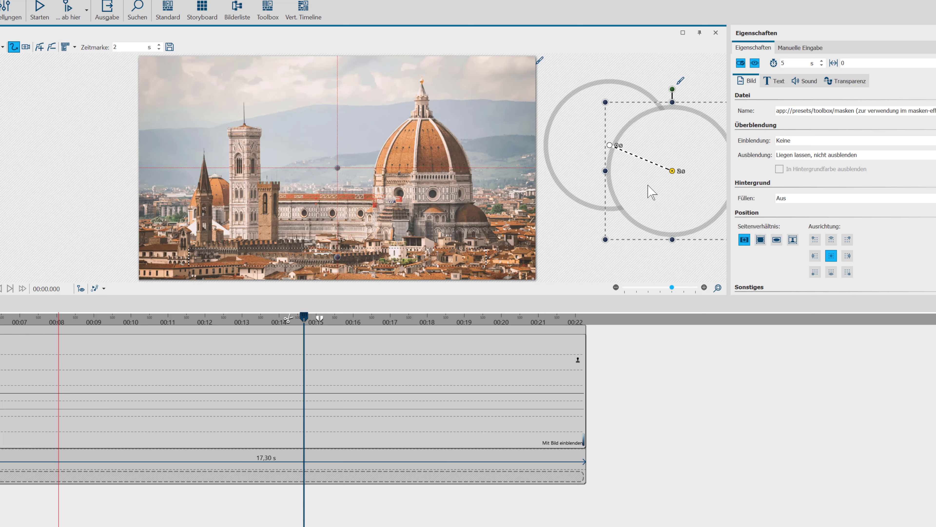
click(570, 140)
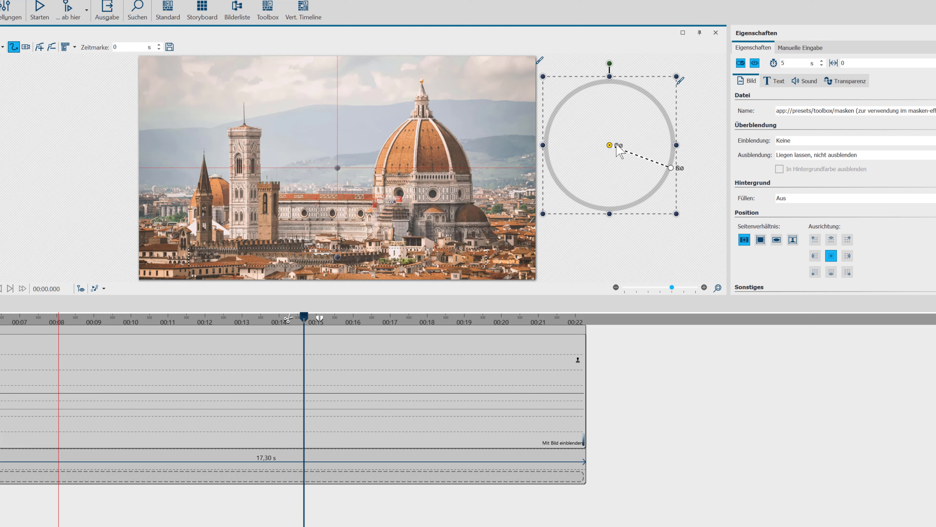
Move the circle's second motion mark over the cathedral dome and enlarge the circle there.
click(671, 168)
drag(671, 169, 402, 156)
drag(360, 82, 352, 77)
drag(497, 221, 498, 222)
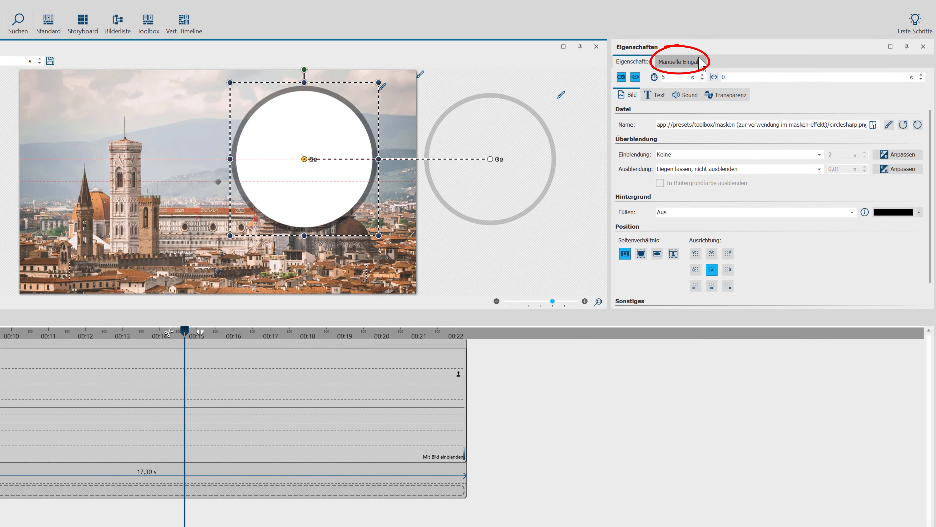
Use manual entry to set the Standzeit of the circle's motion mark over the dome to 2 s.
click(700, 62)
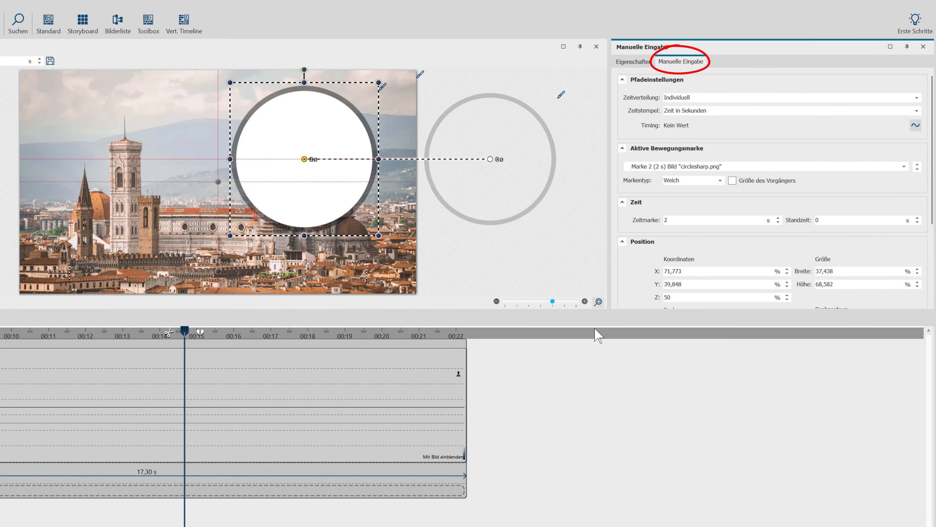
drag(592, 323, 589, 396)
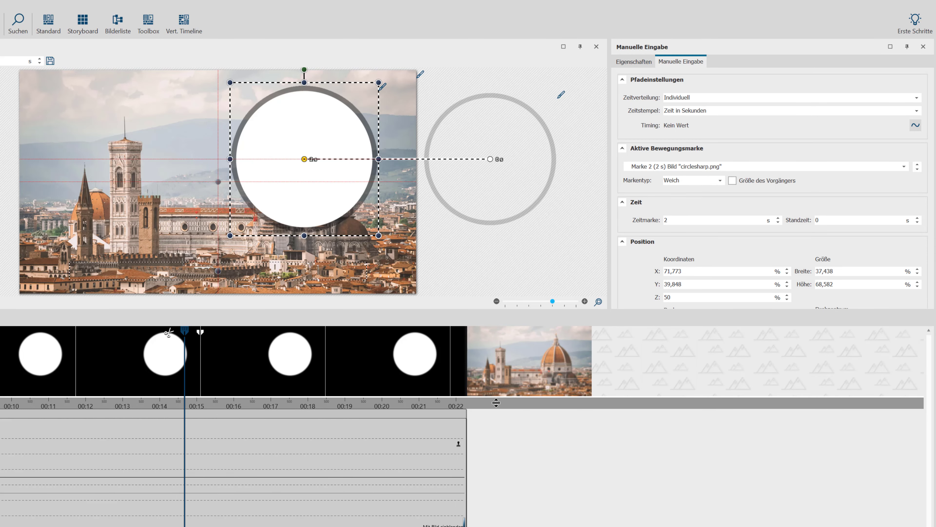
click(519, 239)
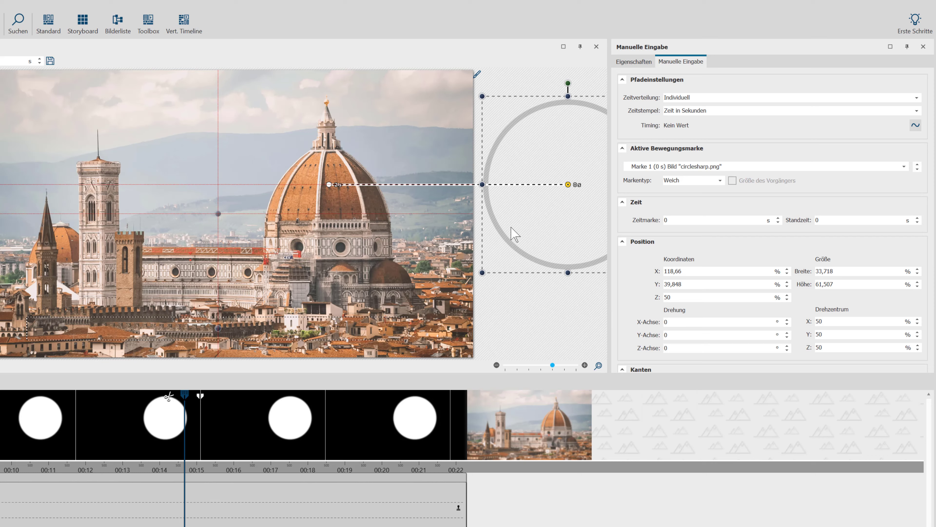
click(328, 185)
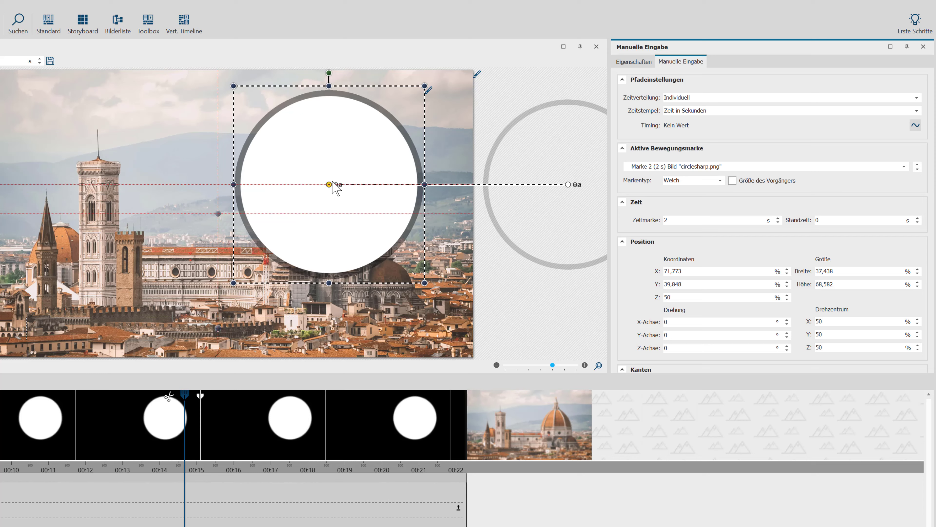
click(827, 221)
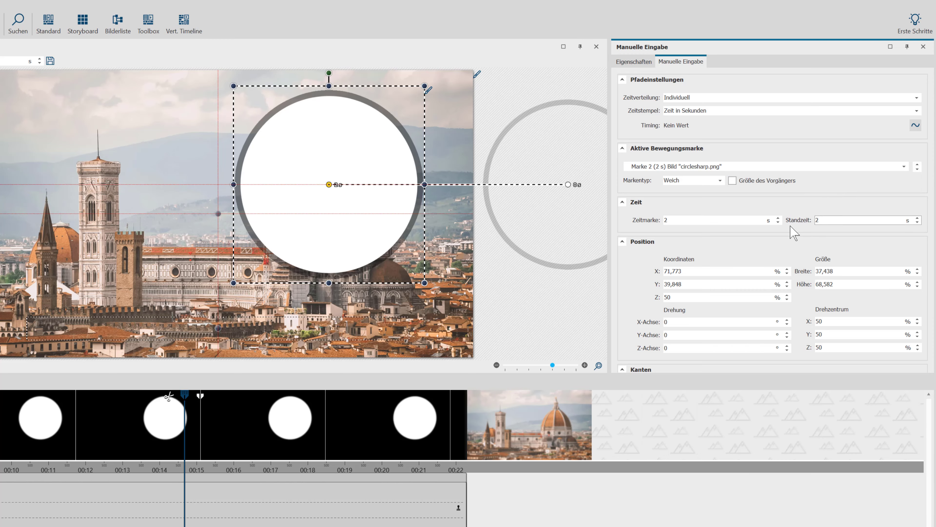
key(Return)
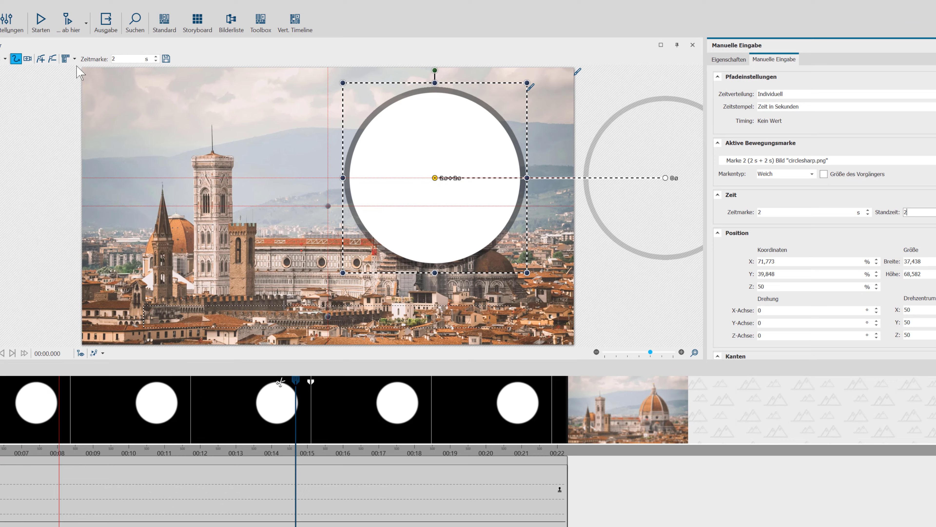
Add a third motion mark with a smaller circle over the bell tower and set its Standzeit to 2 s.
click(40, 58)
drag(349, 224, 236, 228)
drag(324, 289, 281, 239)
drag(205, 203, 217, 222)
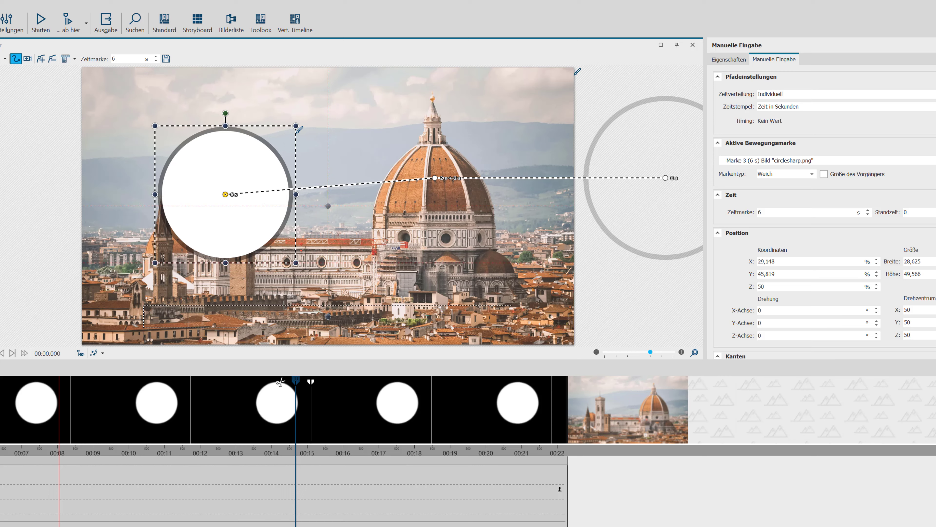
click(923, 213)
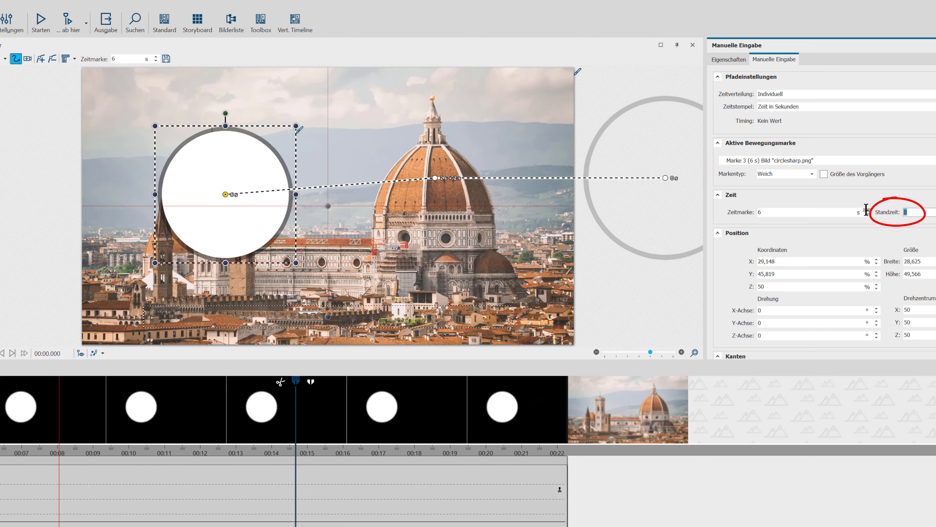
key(Return)
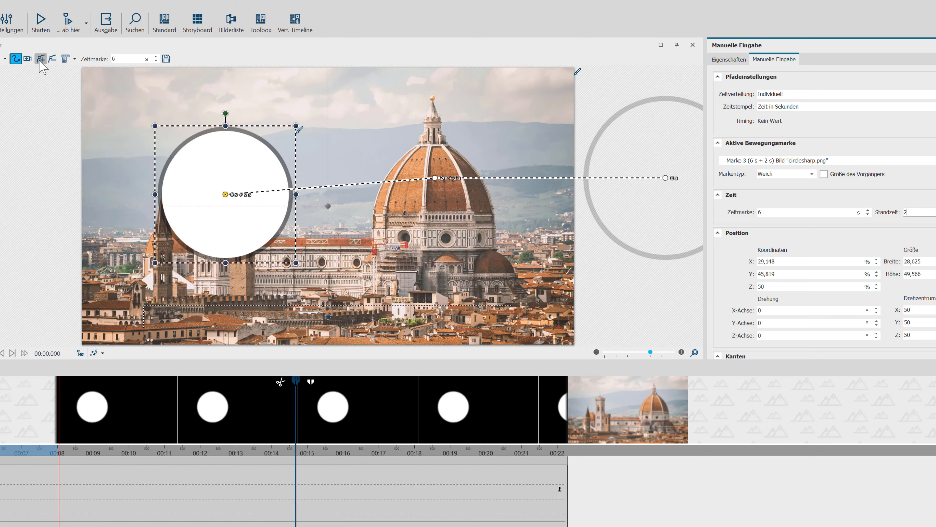
Add a fourth motion mark over the small pointed tower beside the bell tower and set its Standzeit to 2 s.
click(41, 59)
mouse_move(203, 217)
mouse_down()
mouse_move(203, 334)
mouse_move(194, 264)
mouse_move(207, 246)
mouse_move(130, 236)
mouse_move(150, 234)
mouse_up()
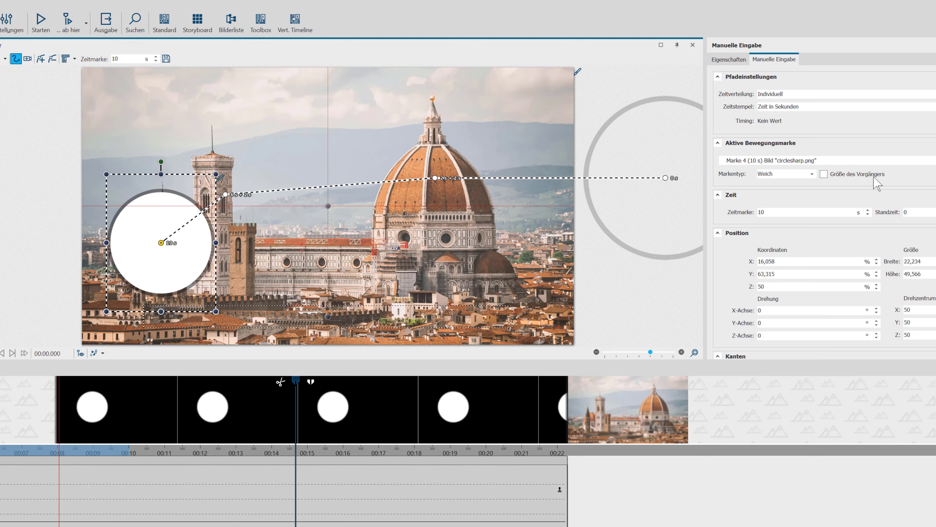
click(914, 212)
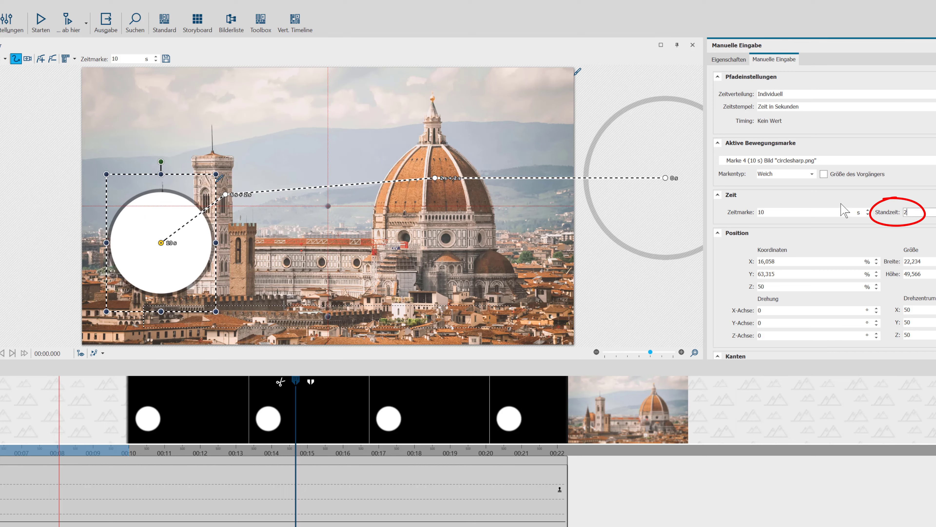
key(Return)
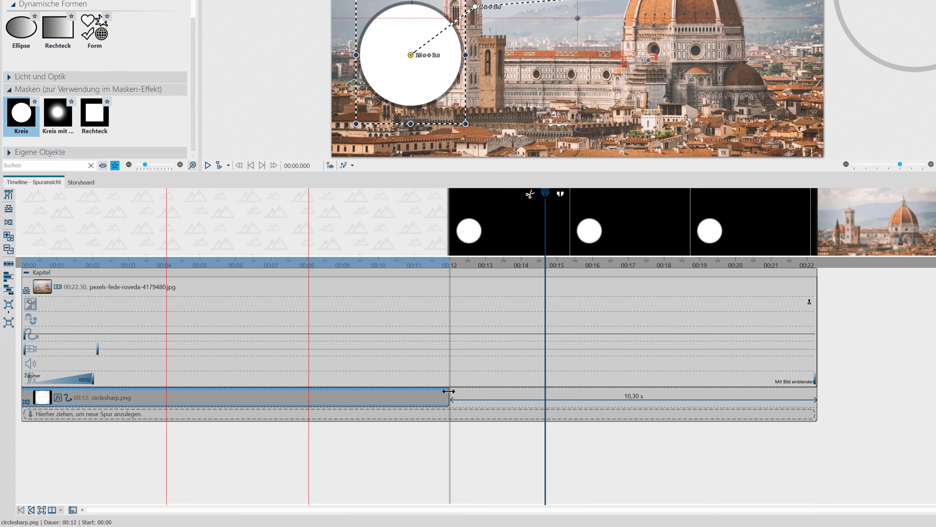
Extend the circle to the photo's full duration of 22.30 s and expand its track to show the motion marks.
drag(449, 390, 819, 428)
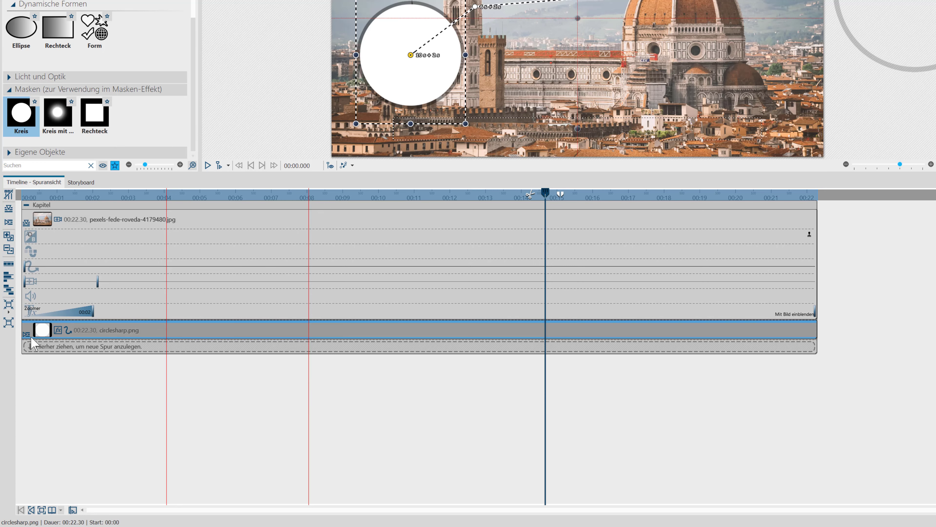
click(26, 334)
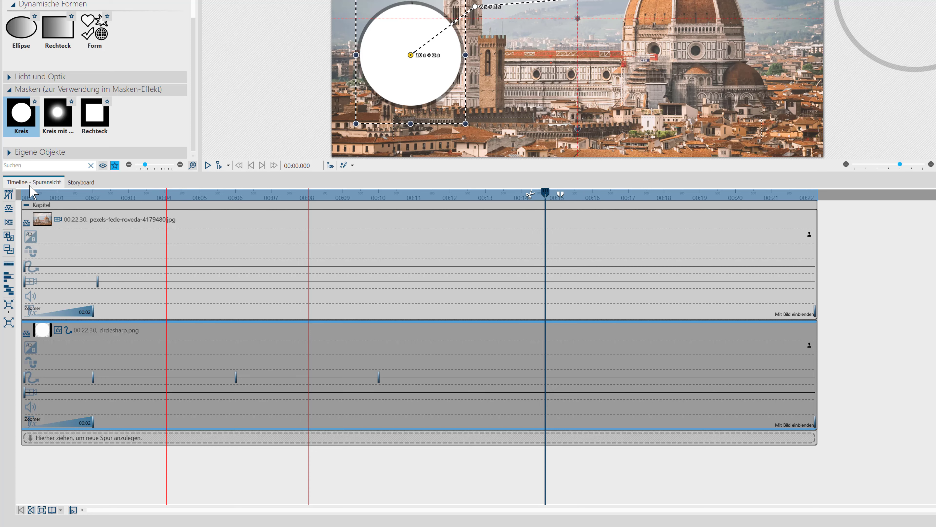
Clear the old timeline markers and play the preview from the start, setting a marker as the circle reaches each of the three landmarks.
click(8, 196)
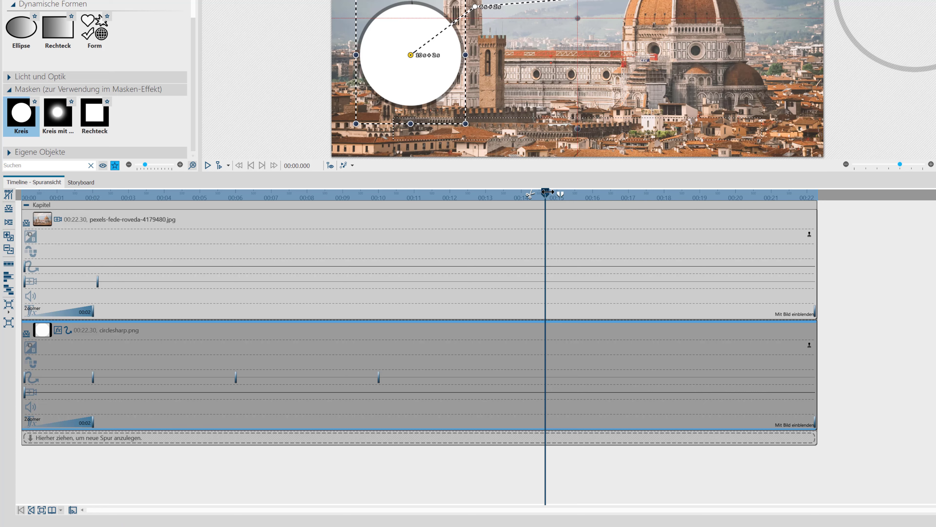
drag(546, 193, 23, 200)
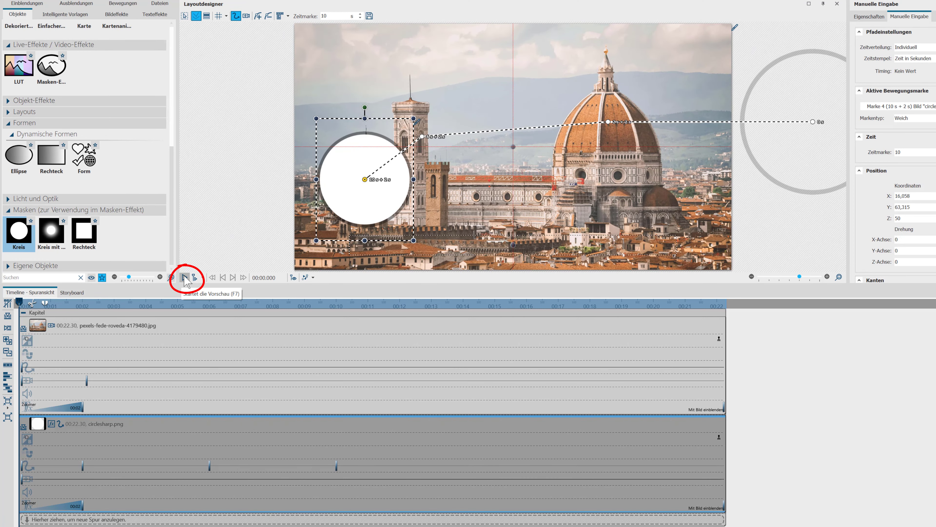
click(185, 277)
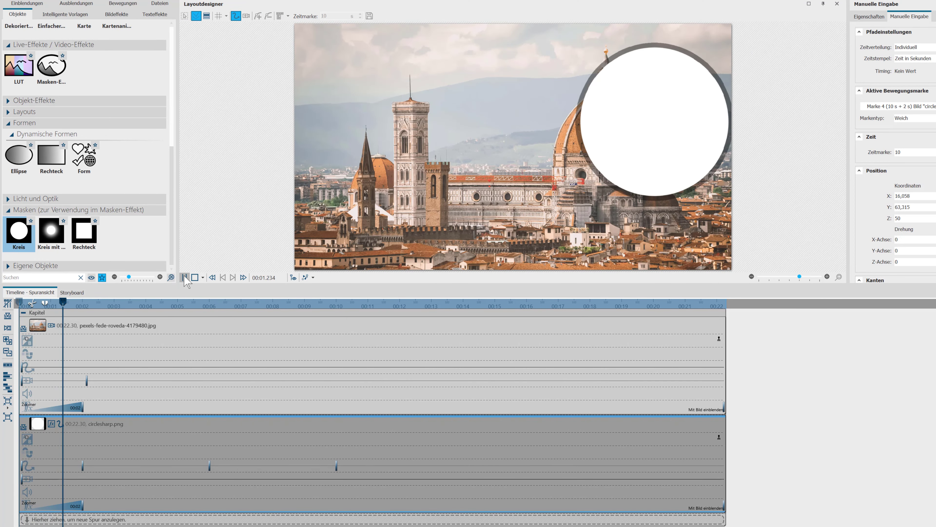
key(space)
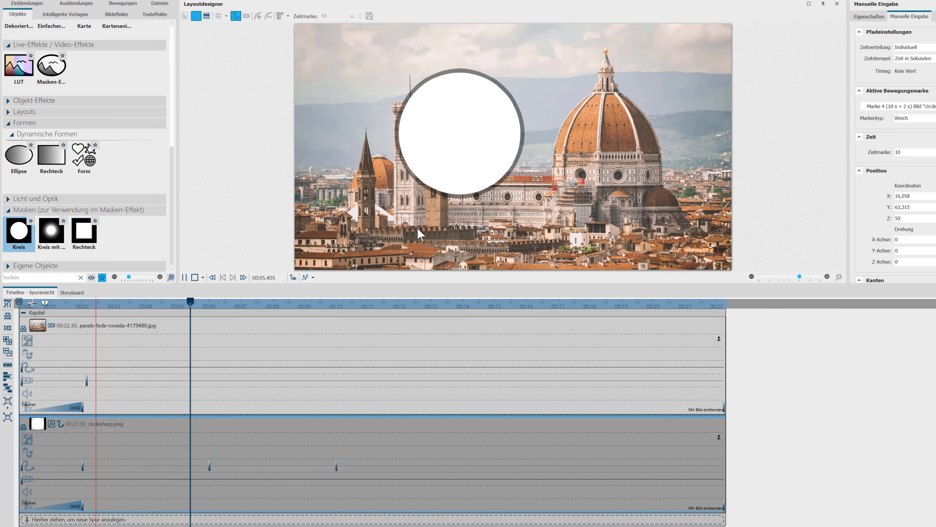
key(space)
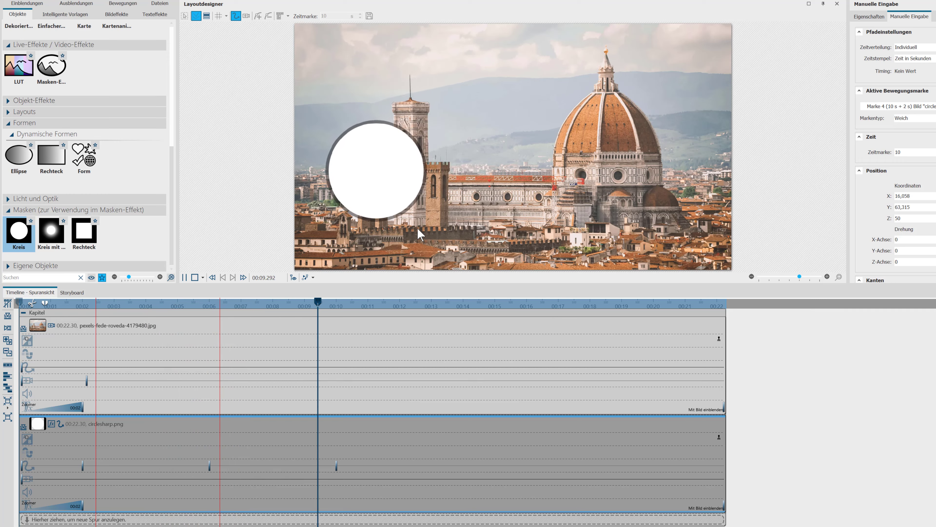
key(space)
click(195, 277)
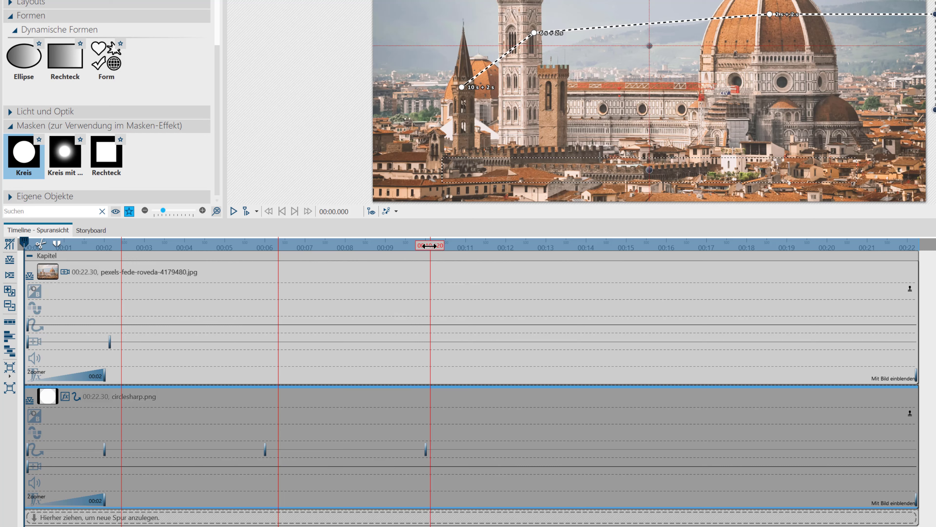
Align the three timeline markers with the circle's motion marks at about 2, 6 and 10 s.
drag(425, 248, 420, 247)
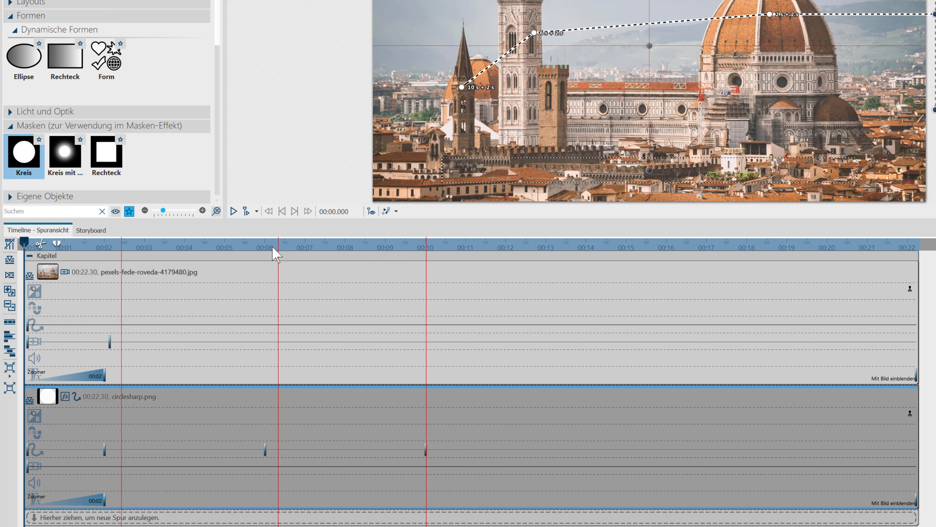
click(280, 245)
drag(283, 243, 377, 243)
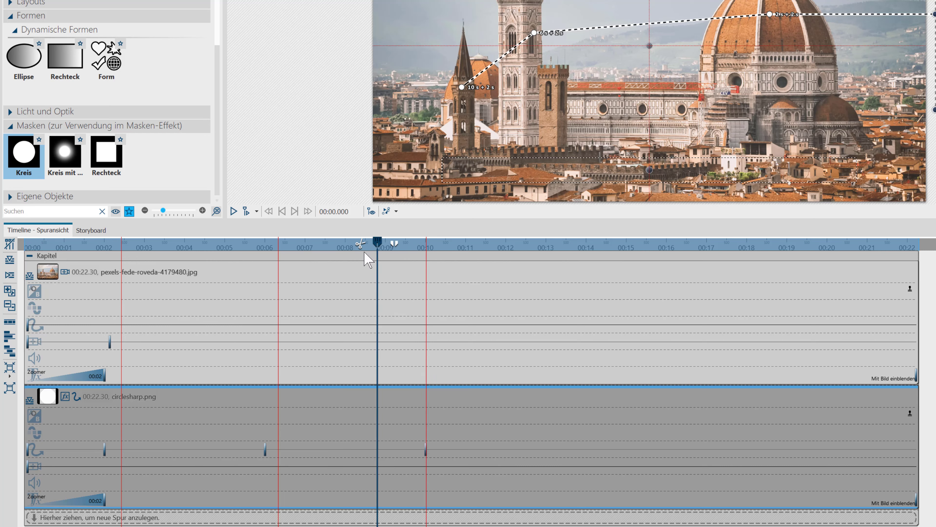
drag(278, 246, 266, 246)
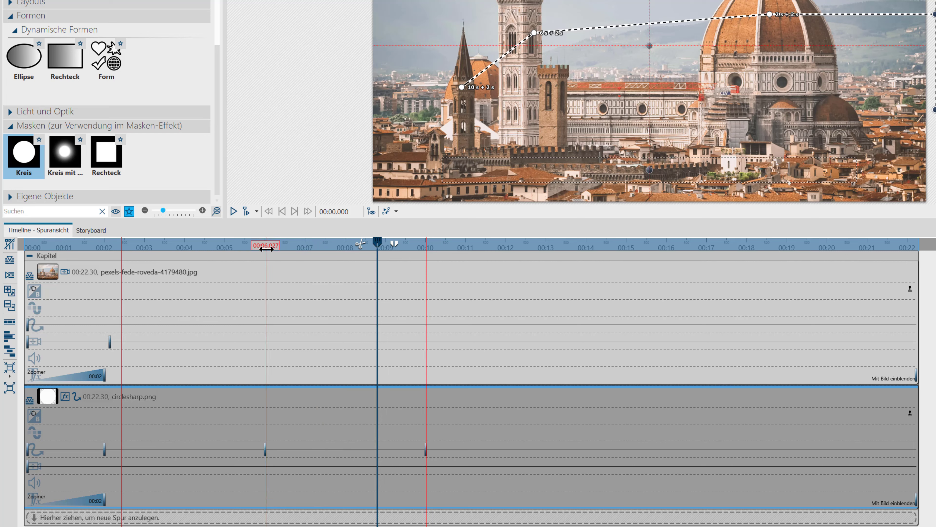
drag(122, 245, 105, 244)
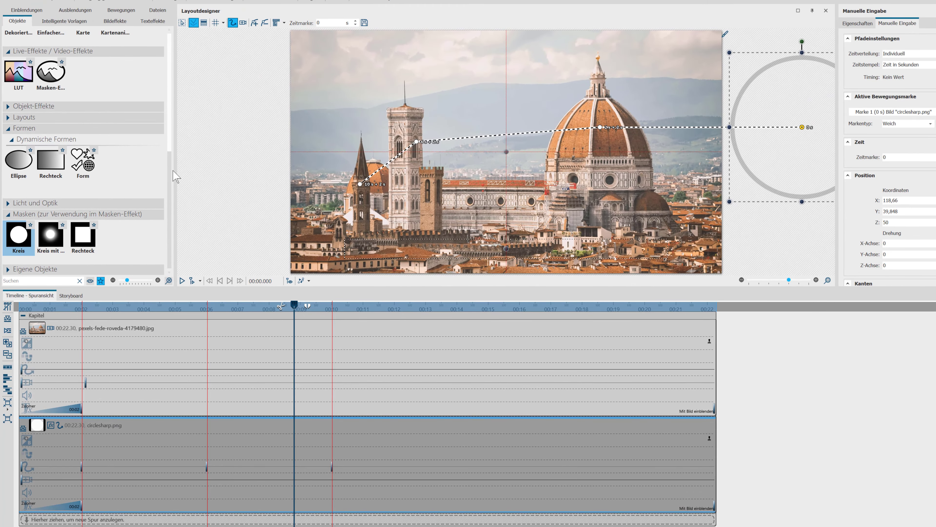
Add a Text object on a new track at the 2 s marker, shorten it to about 4.8 s and fit its small box above the dome.
scroll(207, 118, up, 5)
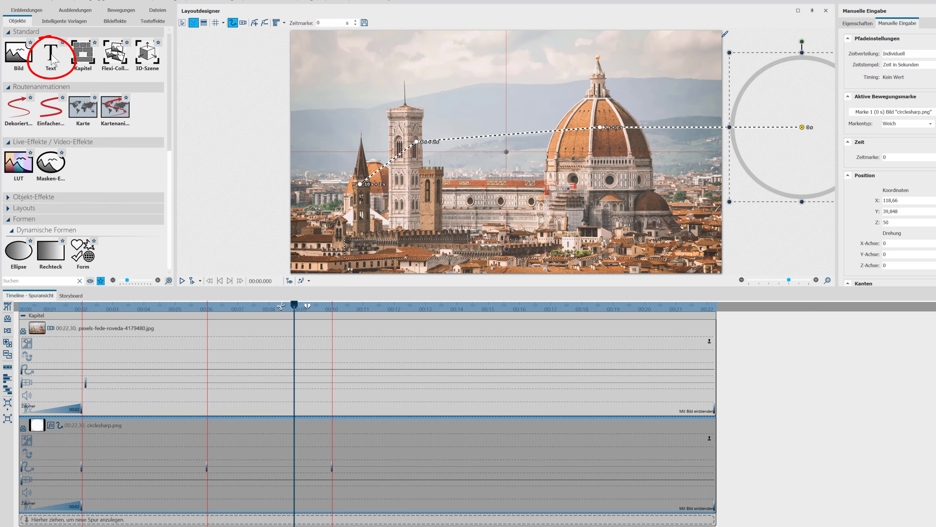
mouse_move(50, 63)
mouse_down()
mouse_move(83, 429)
mouse_move(77, 519)
mouse_move(90, 521)
mouse_up()
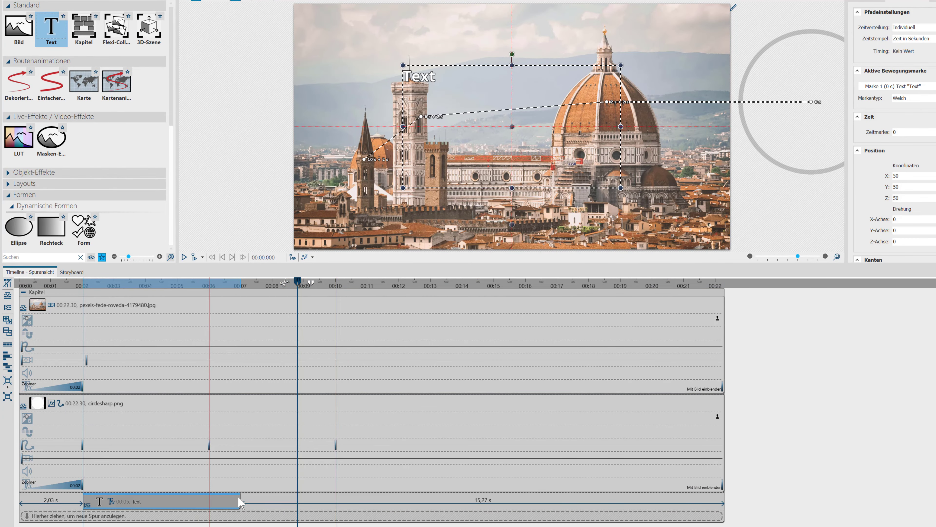
drag(240, 501, 233, 502)
drag(620, 188, 479, 100)
drag(433, 77, 575, 56)
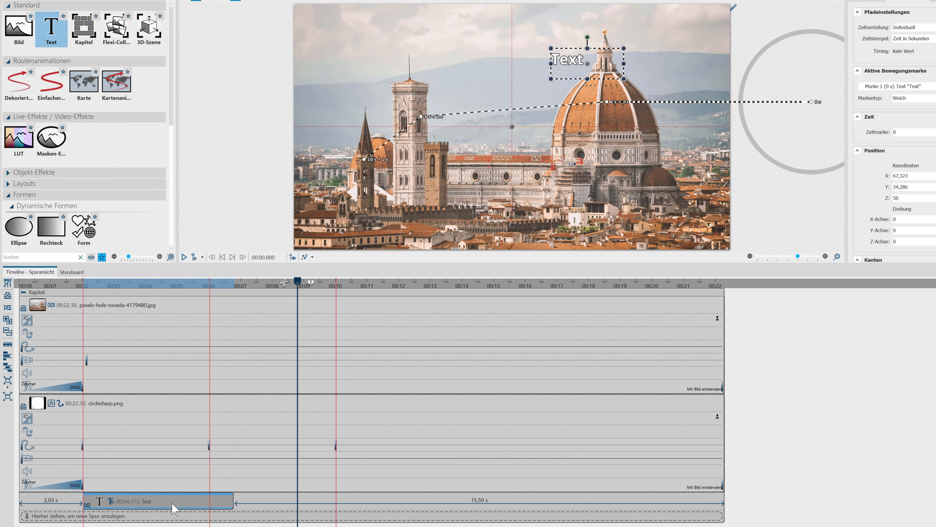
Copy the text onto two new tracks at the 6 s and 10 s markers and place the copies at the bell tower and the small pointed tower.
drag(175, 506, 213, 520)
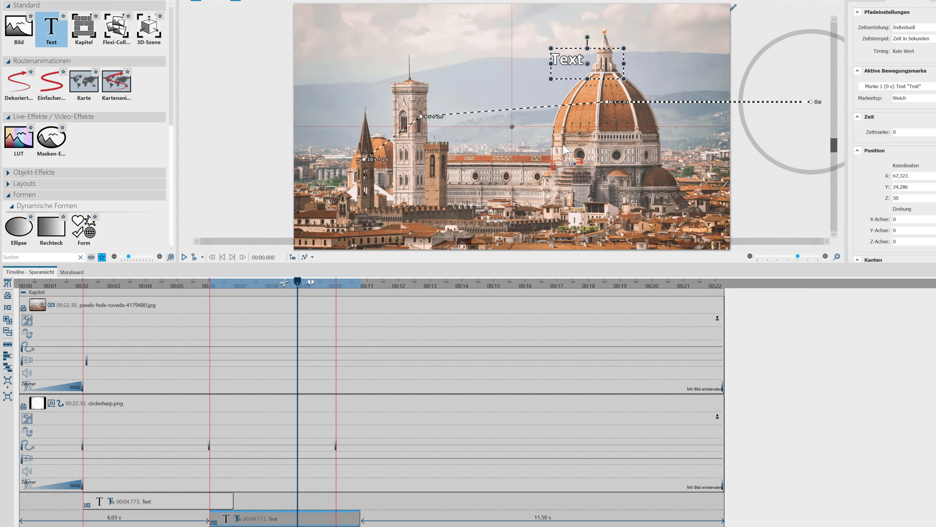
drag(574, 71, 435, 82)
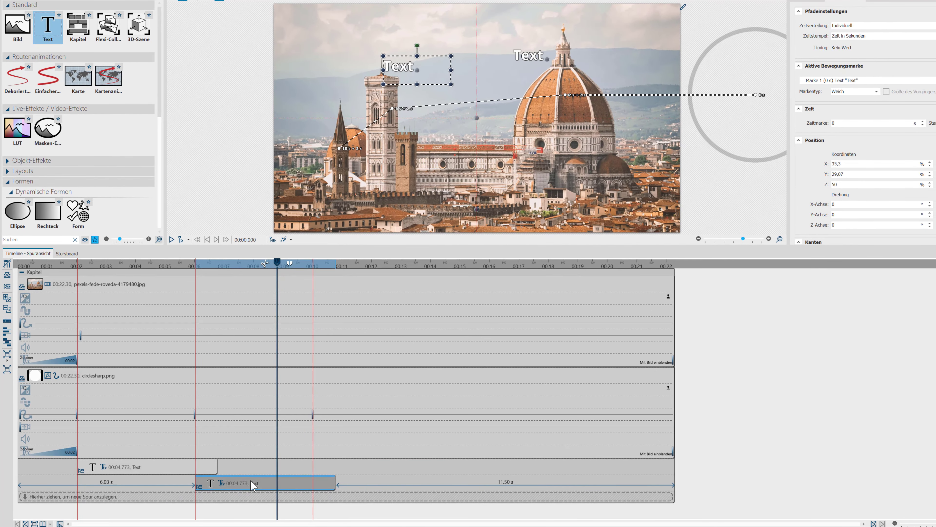
drag(269, 521, 299, 526)
drag(281, 496, 326, 501)
drag(420, 73, 337, 119)
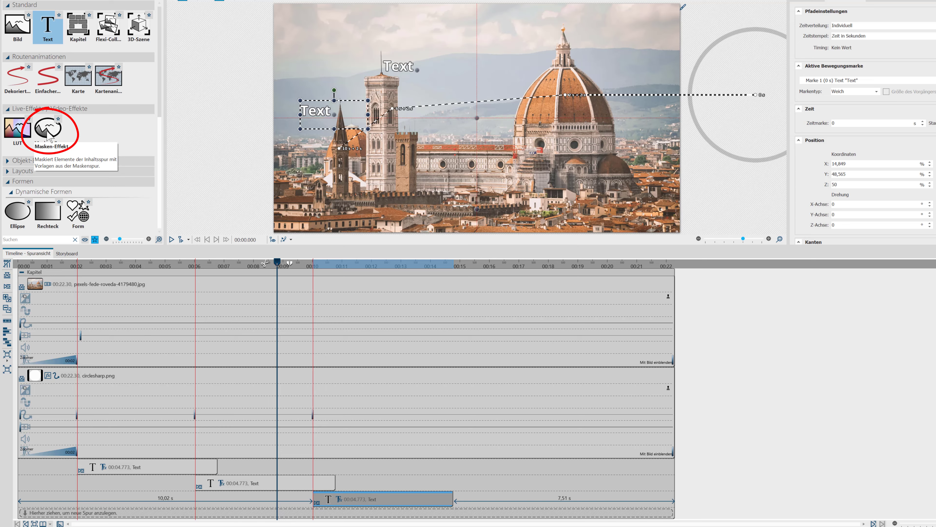
Build a Masken-Effekt above the text tracks, with the Florence photo as its content and a copy of circlesharp.png as its mask.
drag(49, 134, 106, 27)
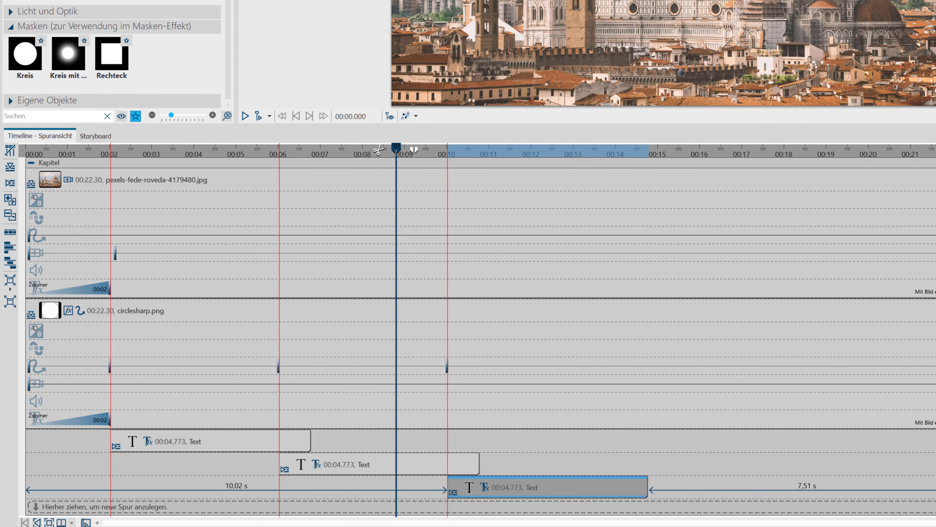
drag(68, 56, 63, 429)
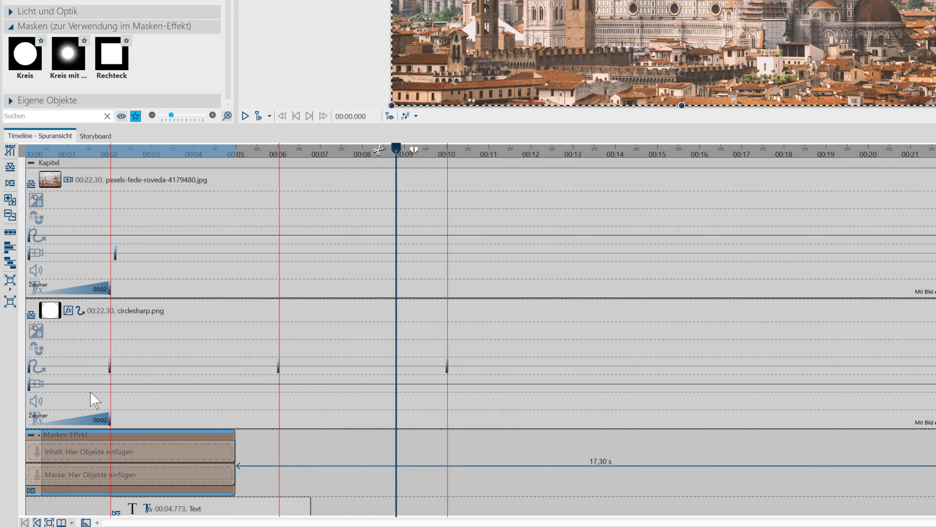
click(69, 181)
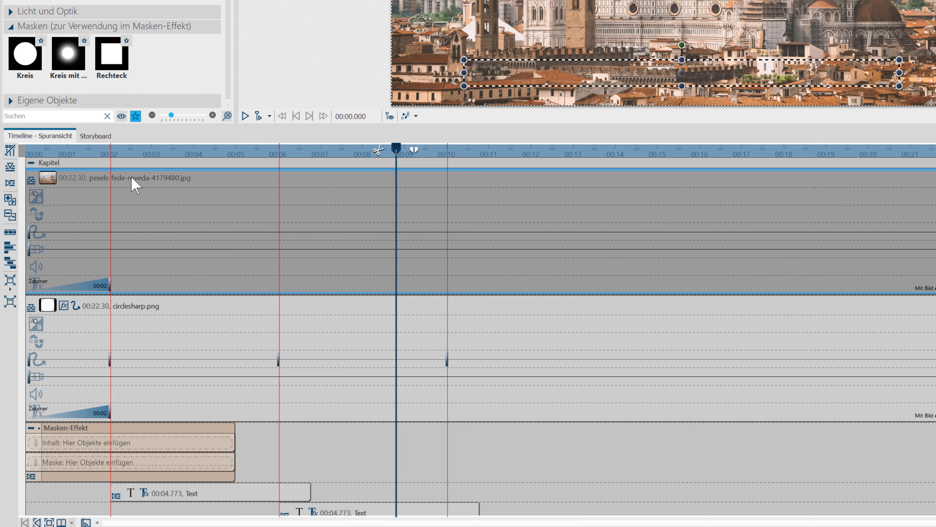
drag(135, 184, 111, 447)
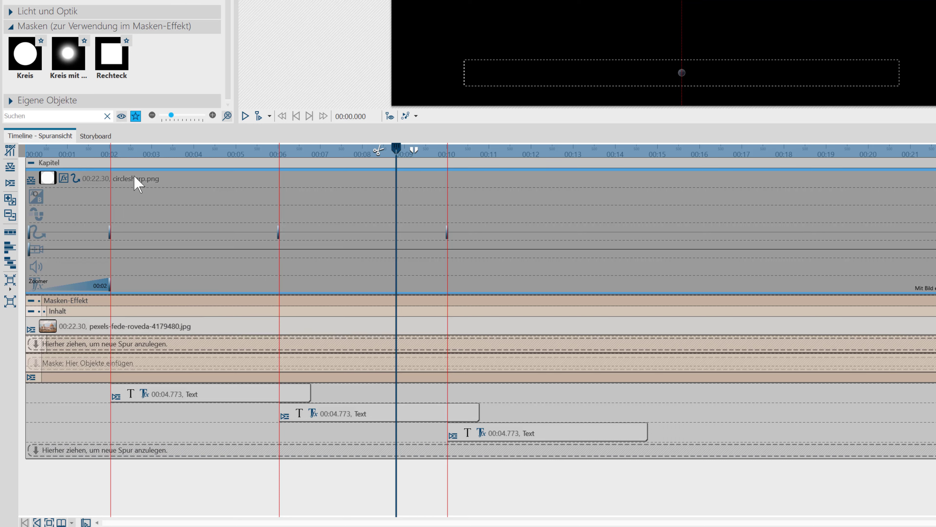
drag(136, 183, 60, 372)
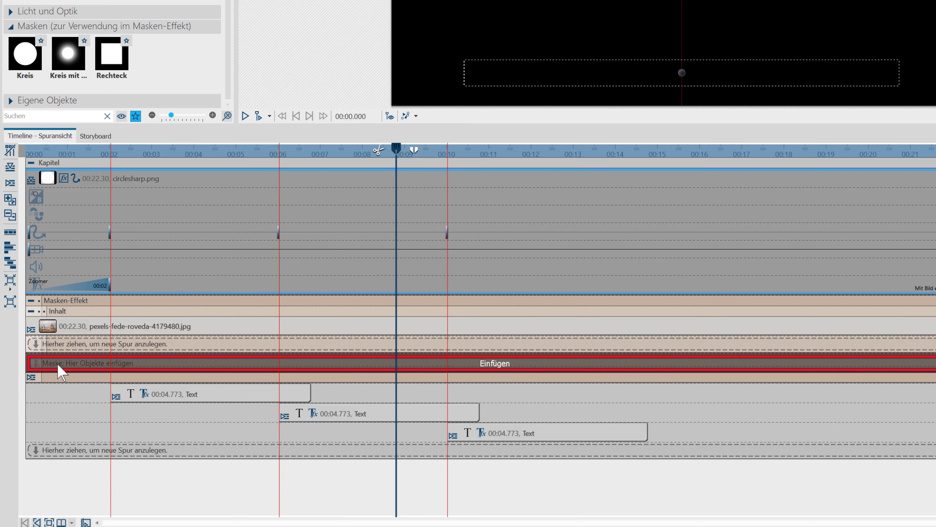
drag(60, 372, 61, 372)
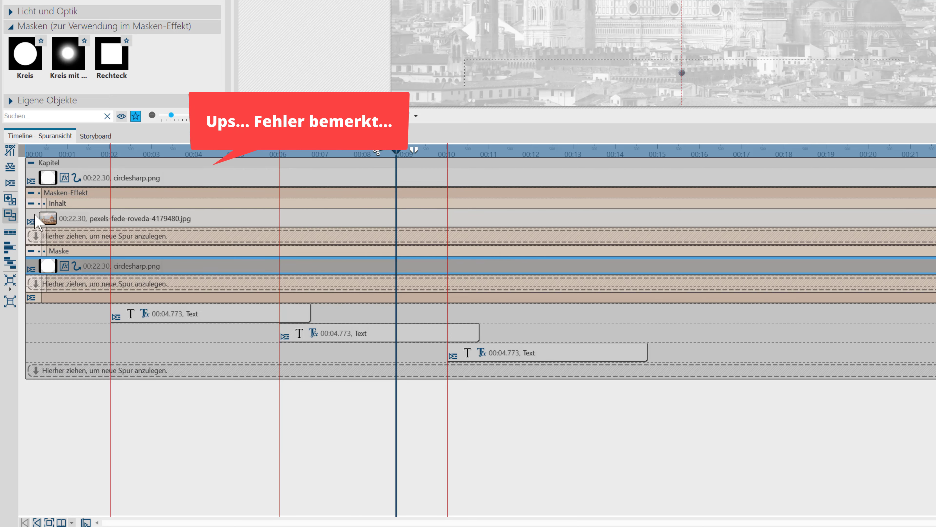
Copy the Florence photo from the mask effect's content track and paste it as the first track, above circlesharp.png.
click(49, 220)
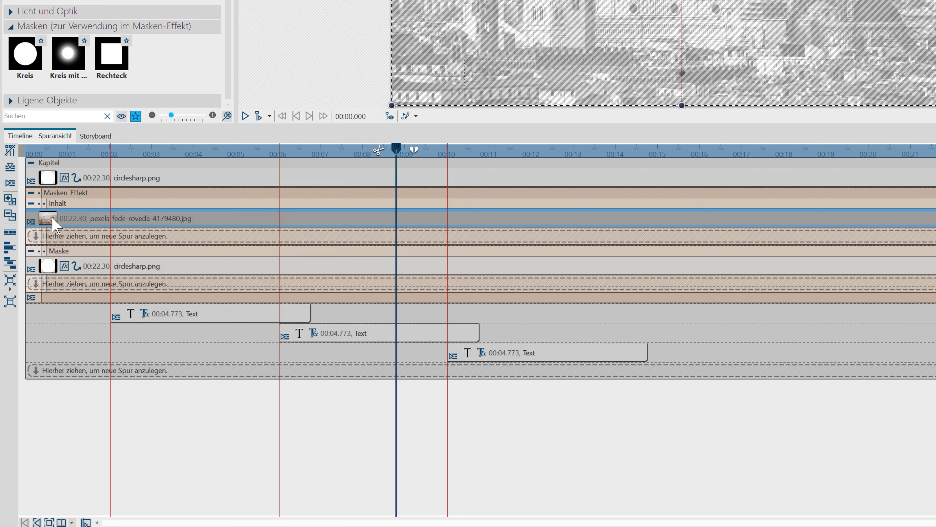
right_click(67, 216)
click(110, 239)
right_click(56, 214)
click(125, 265)
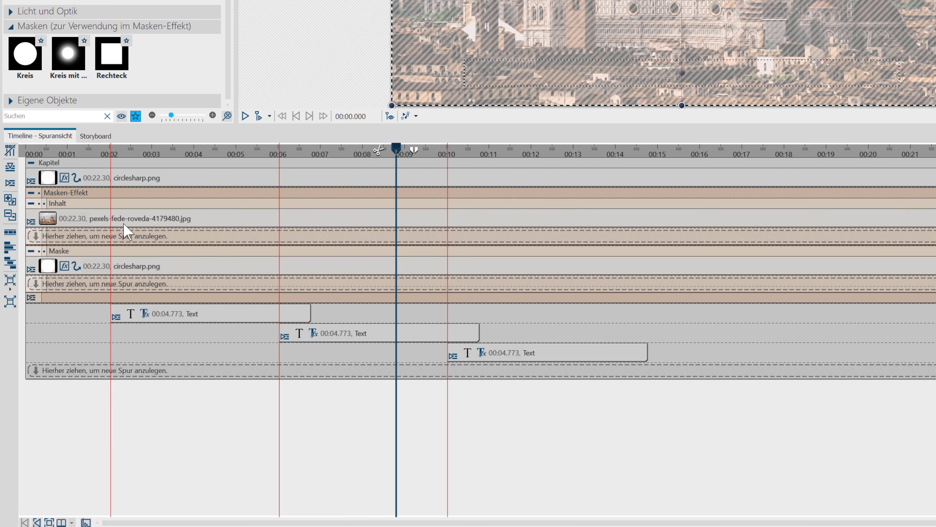
click(143, 169)
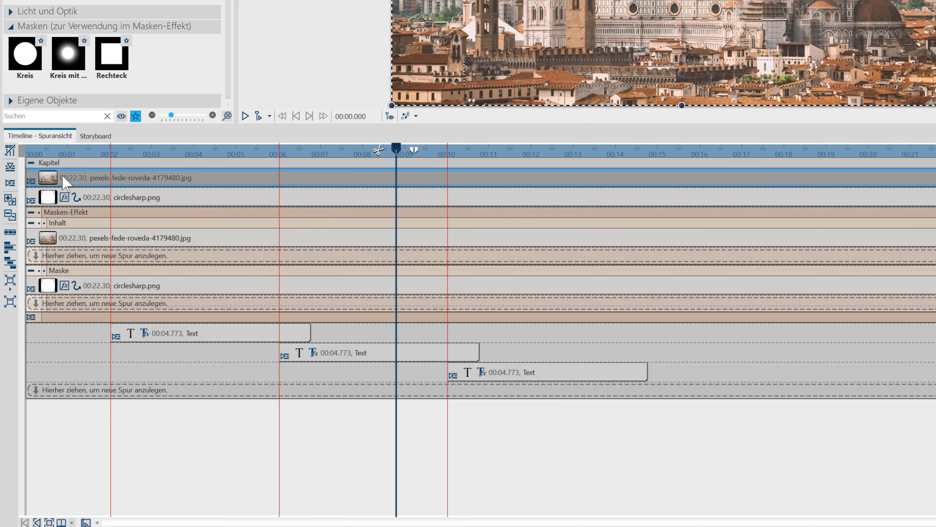
Apply a LUT effect to the Florence photo inside the mask effect's content track.
click(142, 240)
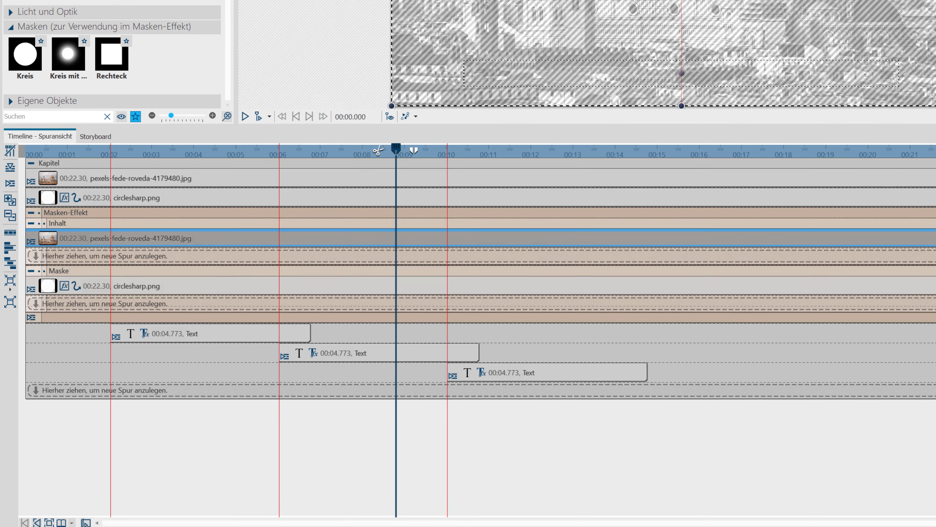
scroll(229, 2, up, 10)
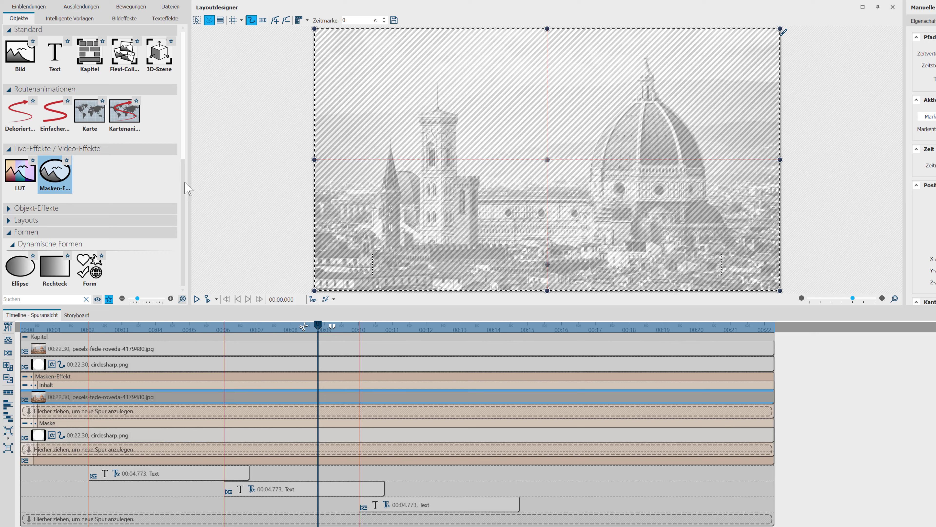
scroll(188, 188, down, 3)
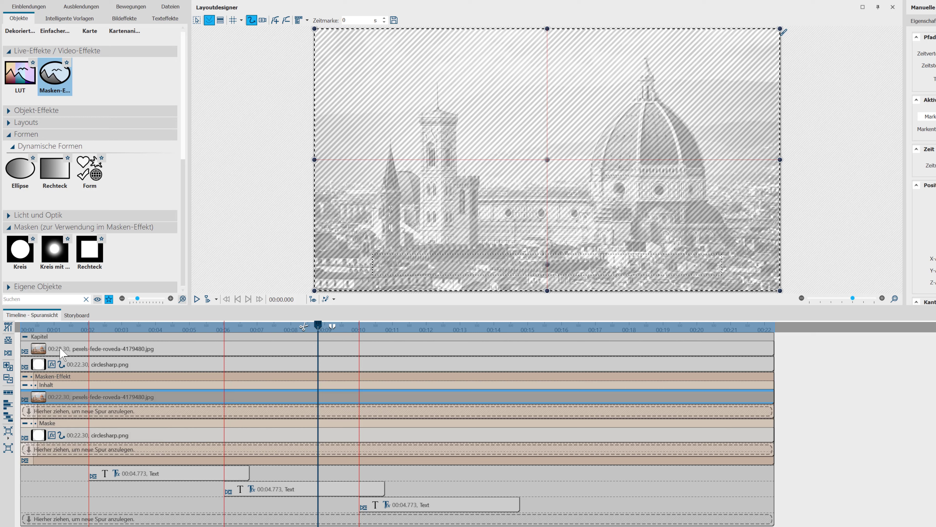
click(20, 79)
drag(20, 78, 57, 399)
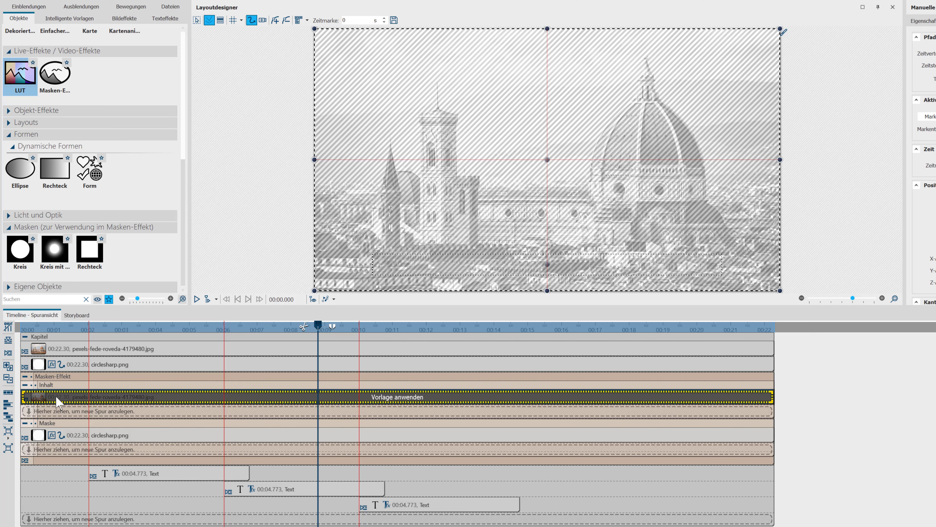
drag(56, 398, 56, 398)
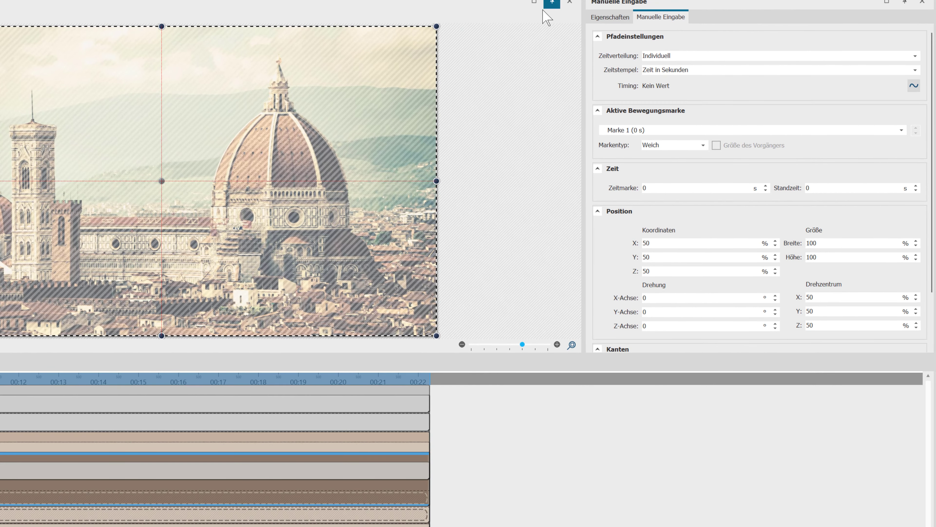
Try the Farbreduktion look for the masked photo's LUT, settle on Orange and reduce its strength.
click(921, 21)
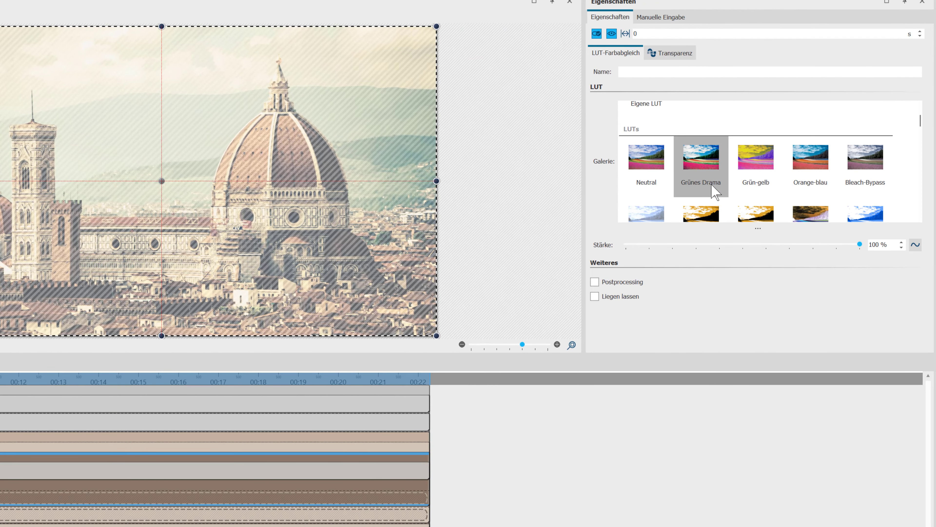
scroll(709, 191, down, 2)
click(760, 170)
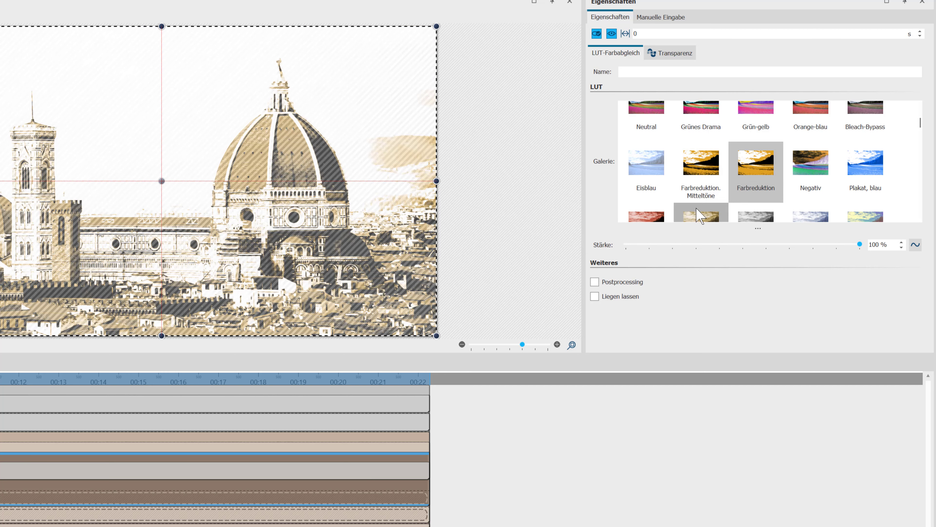
scroll(704, 203, down, 3)
scroll(713, 203, down, 8)
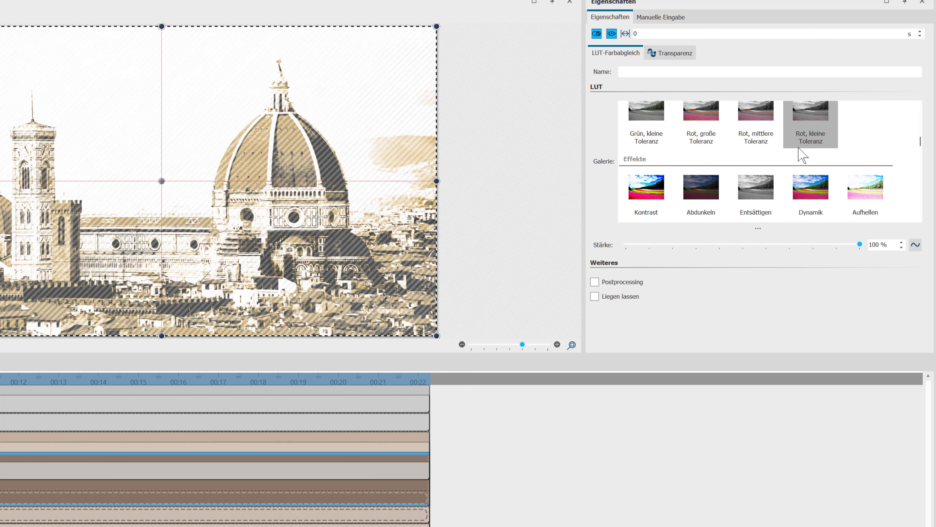
scroll(801, 155, down, 6)
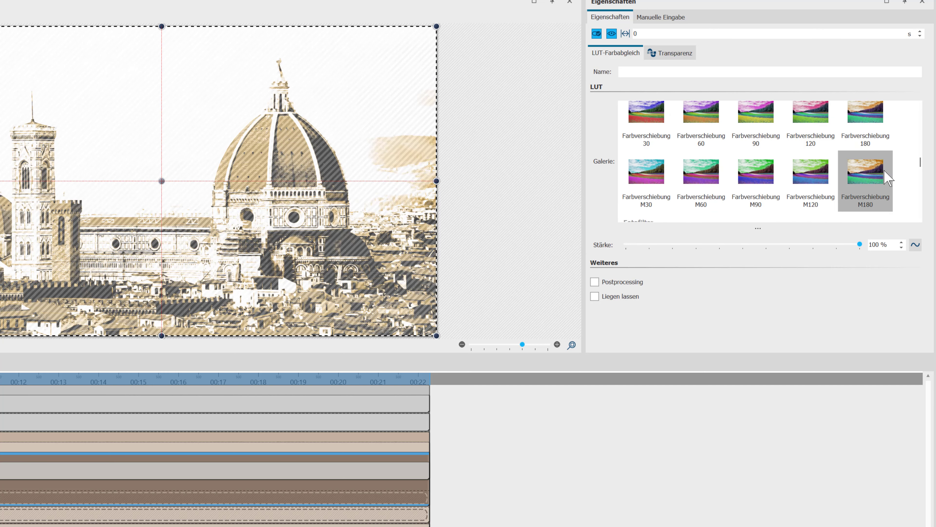
click(864, 118)
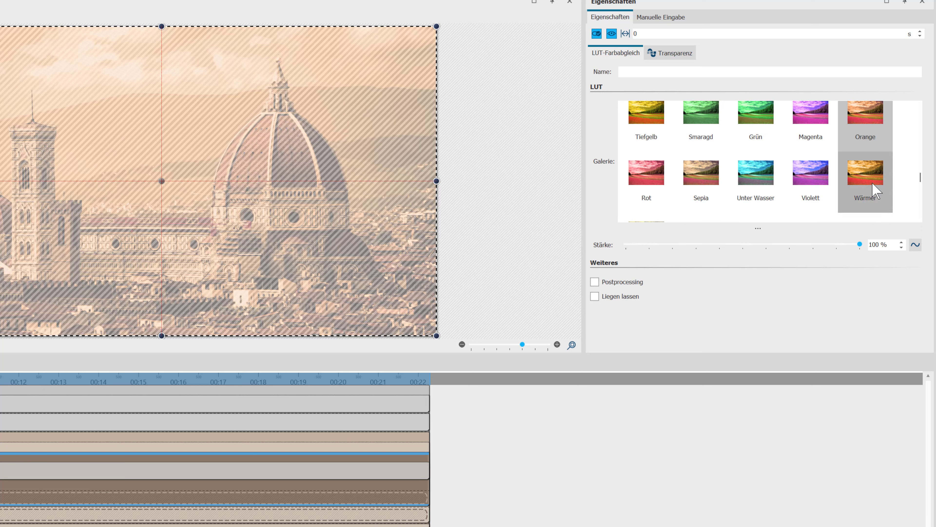
click(793, 245)
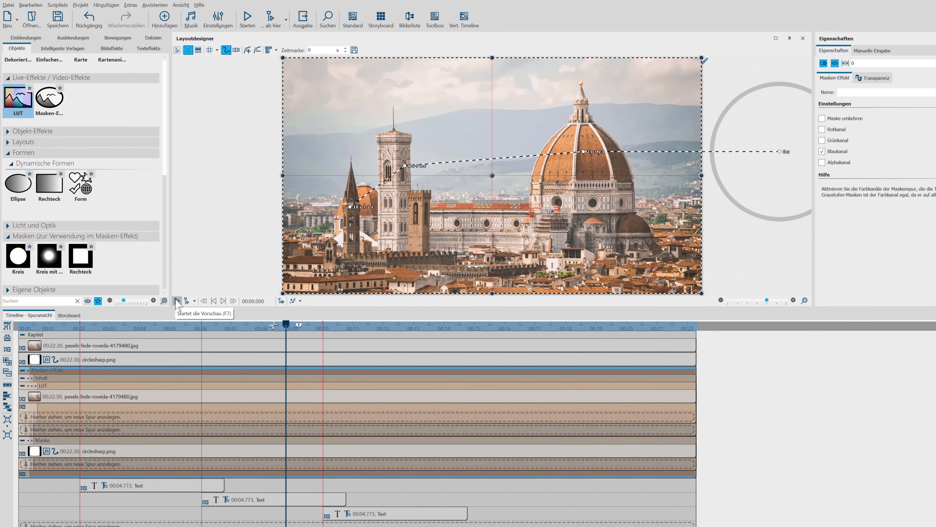
Play the slide in the layout preview and full screen, pausing around the circle's arrival at the dome to check the tint and caption.
click(177, 301)
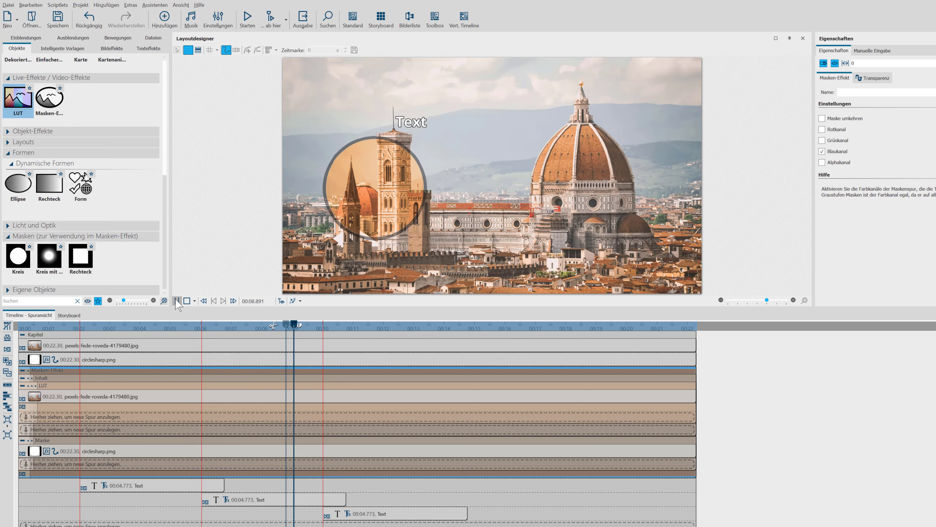
click(177, 301)
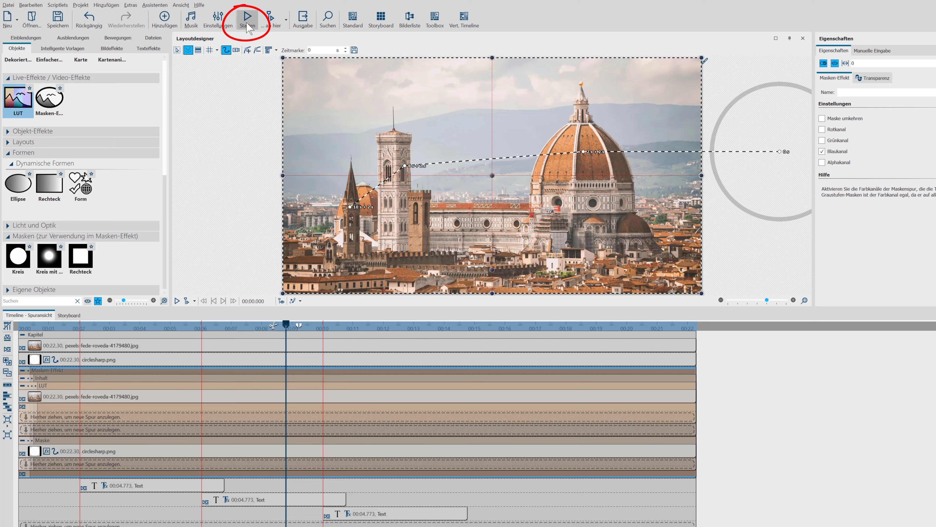
click(247, 28)
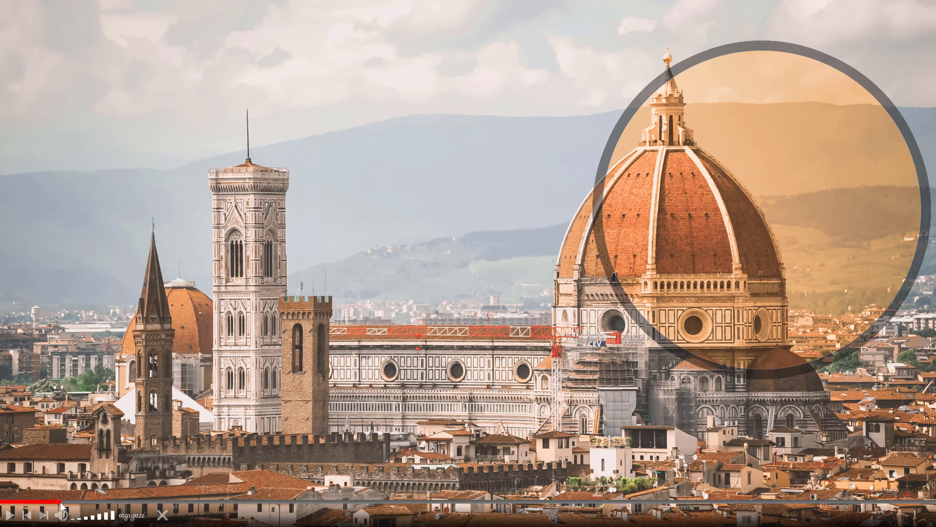
key(space)
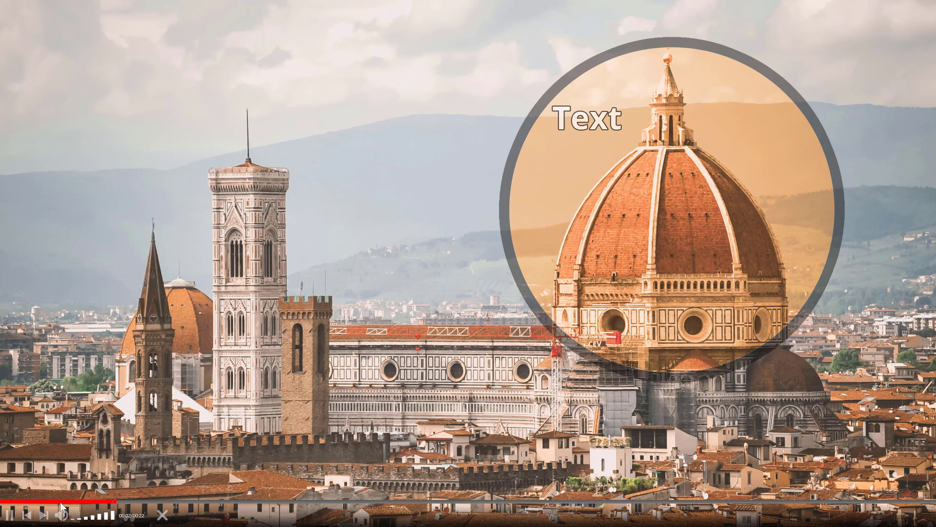
key(space)
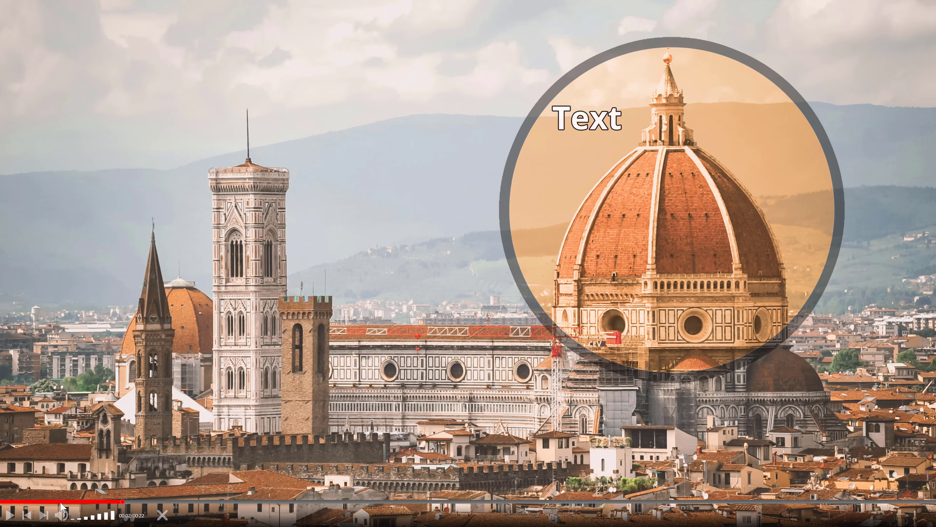
key(space)
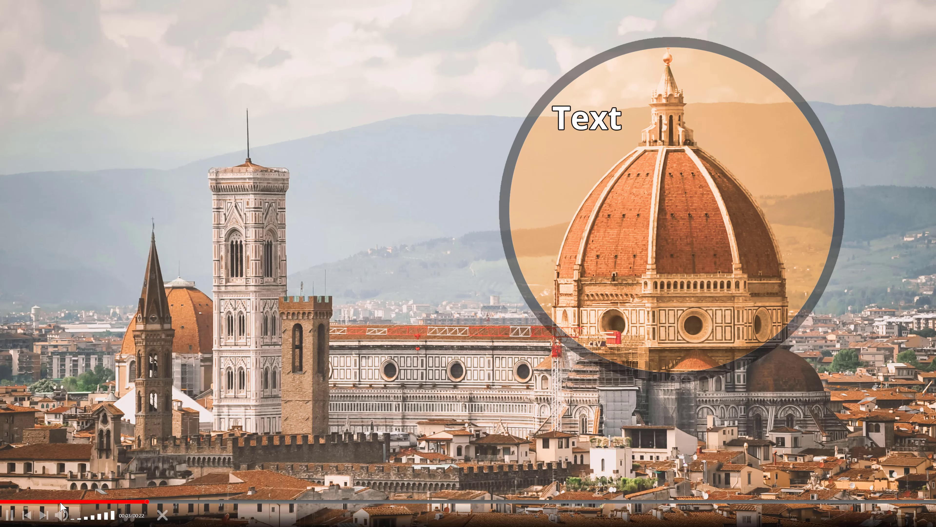